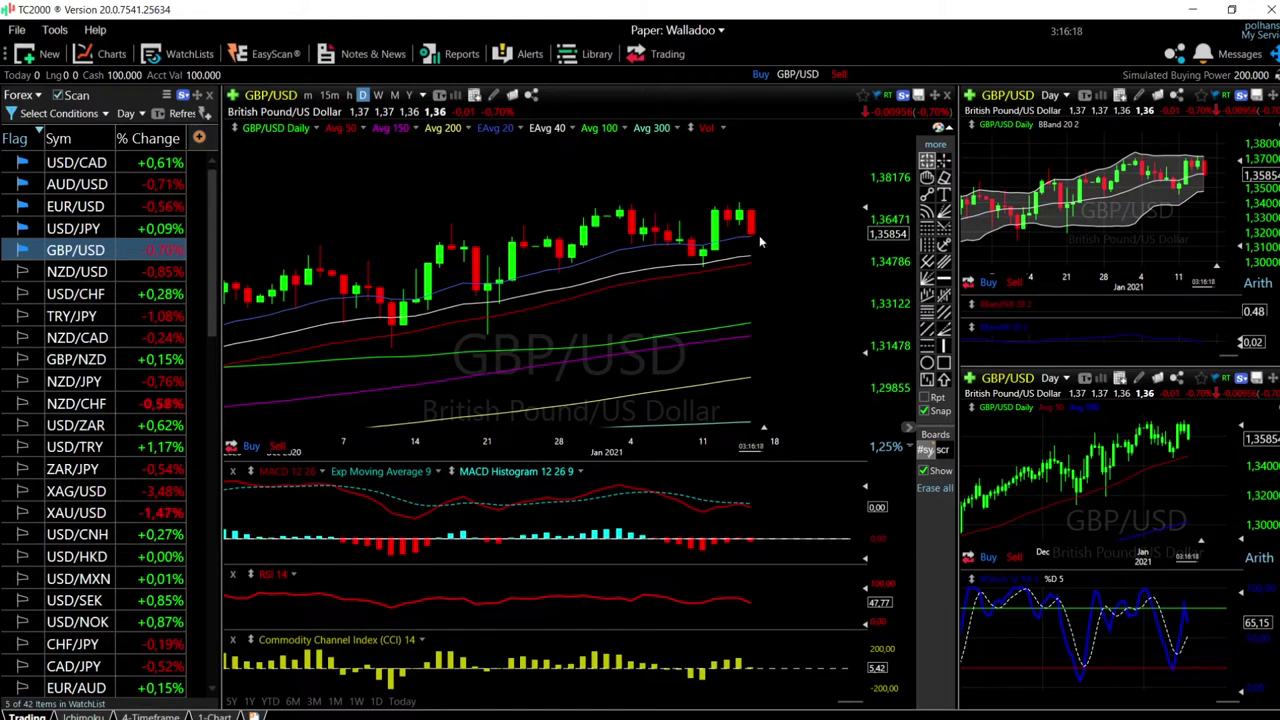
Draw a horizontal resistance line at 1,37102 along the recent highs of the GBP/USD daily chart.
{"action": "scroll", "coordinate": [770, 240], "scroll_direction": "up", "scroll_amount": 1}
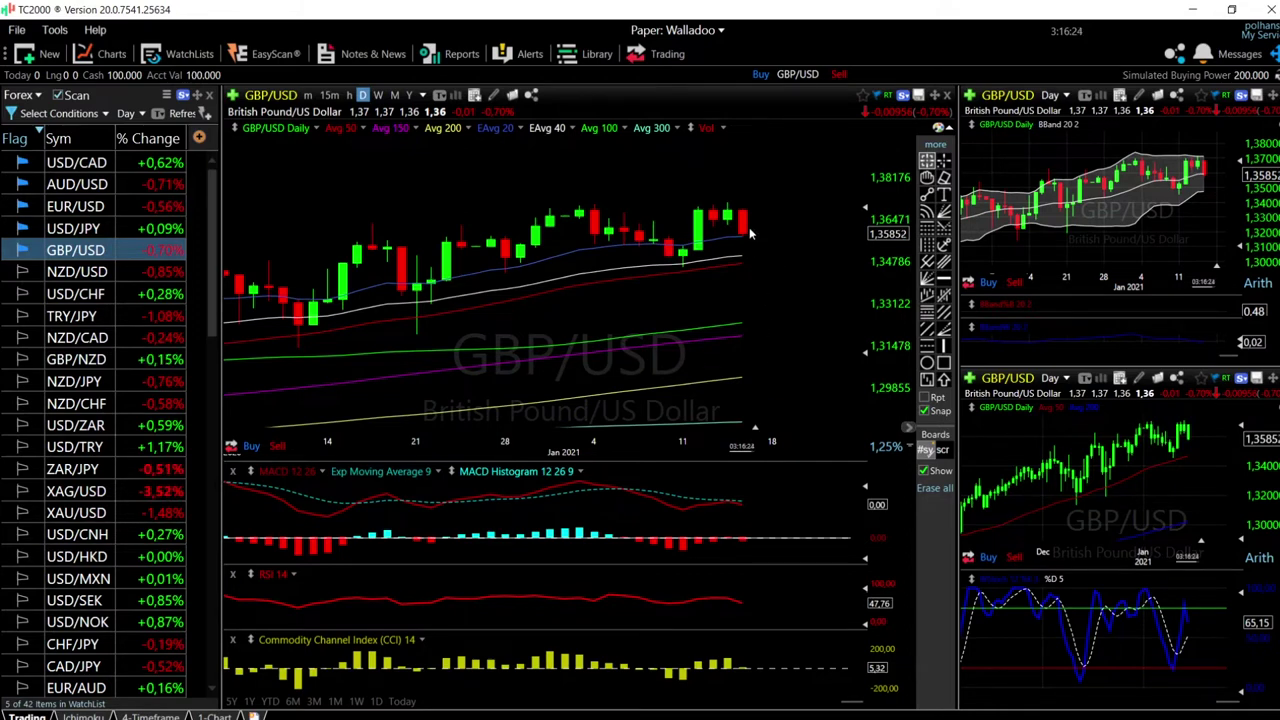
{"action": "left_click", "coordinate": [944, 280]}
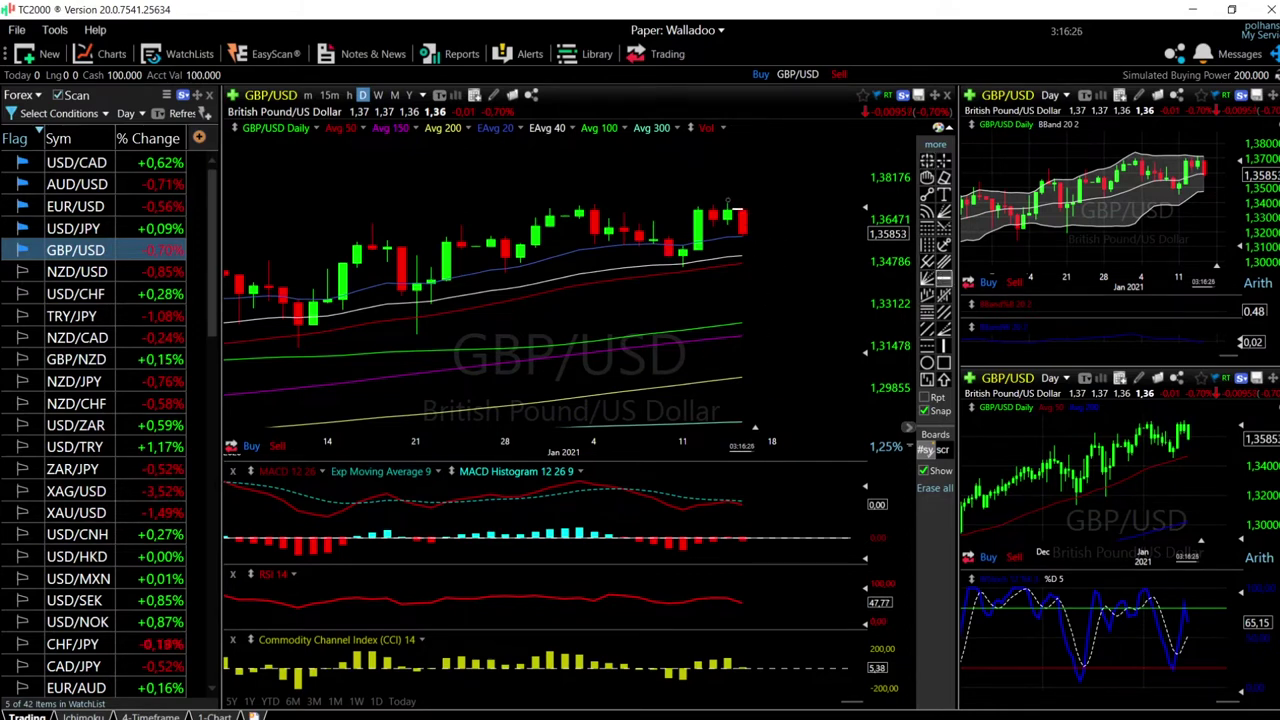
{"action": "left_click", "coordinate": [738, 204]}
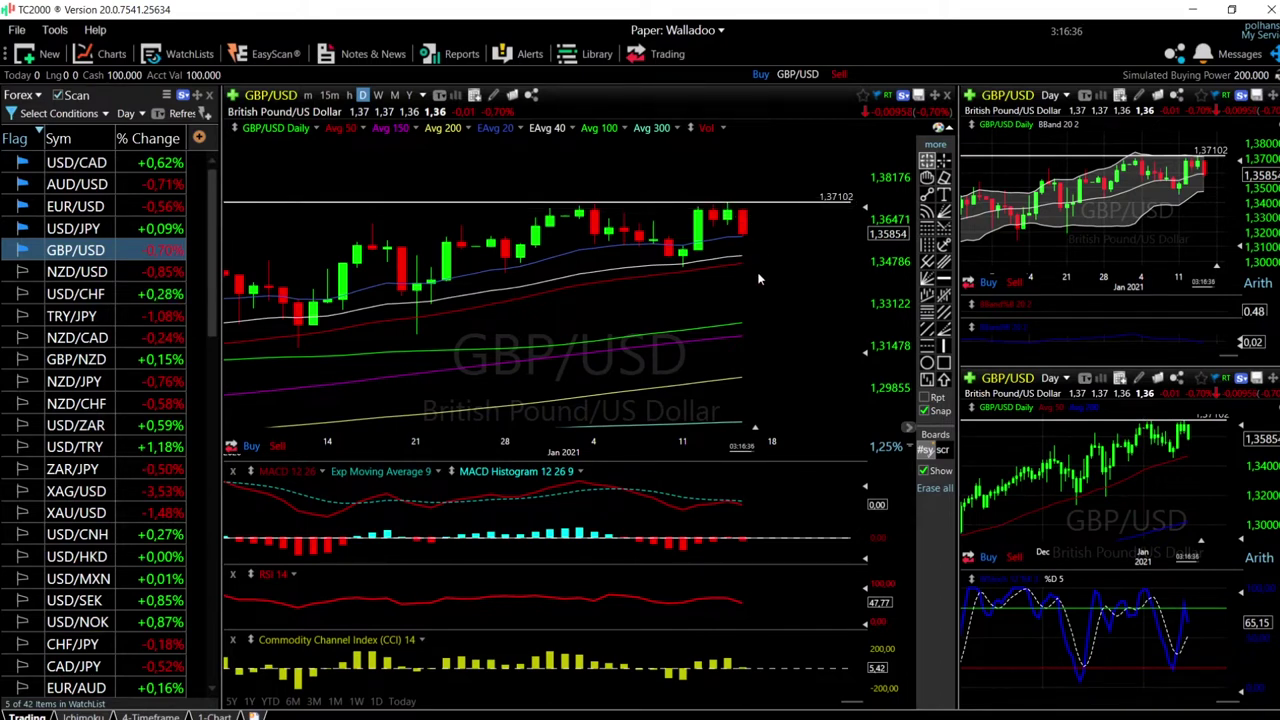
Draw three horizontal support lines at the moving averages on the GBP/USD chart, at 1,35724, 1,34969 and about 1,3472.
{"action": "scroll", "coordinate": [782, 288], "scroll_direction": "down", "scroll_amount": 3}
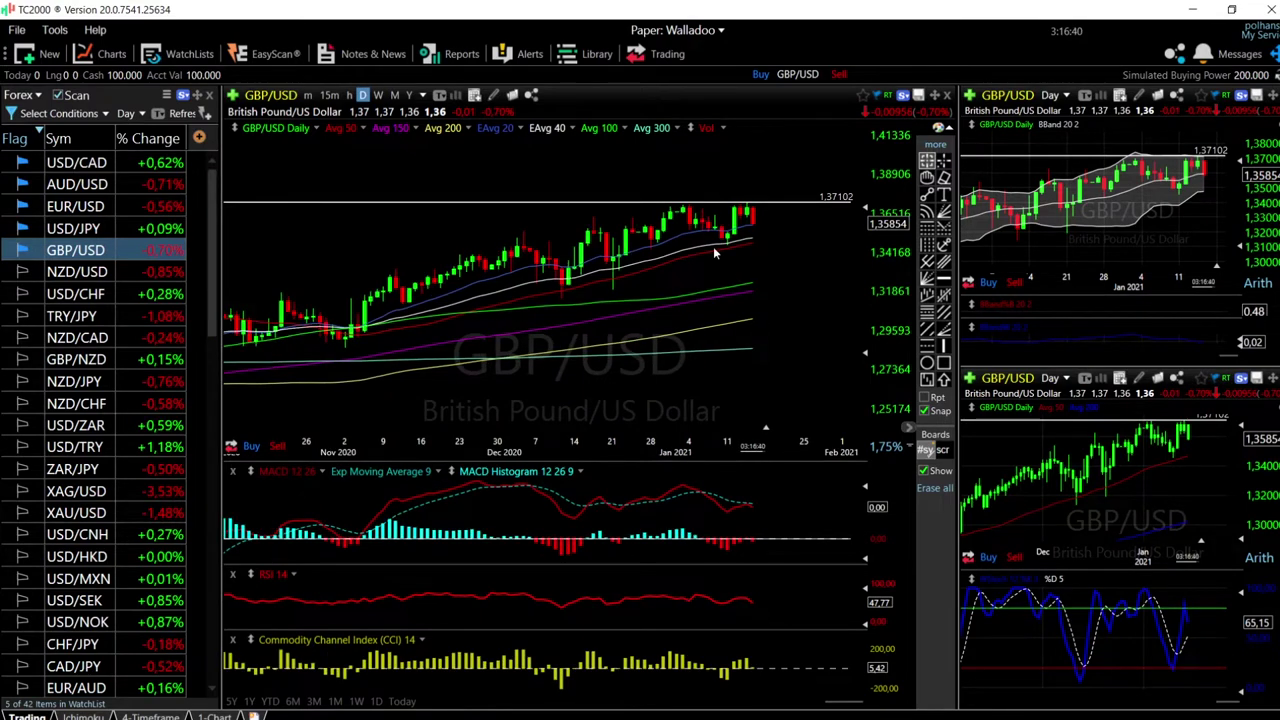
{"action": "scroll", "coordinate": [798, 269], "scroll_direction": "up", "scroll_amount": 1}
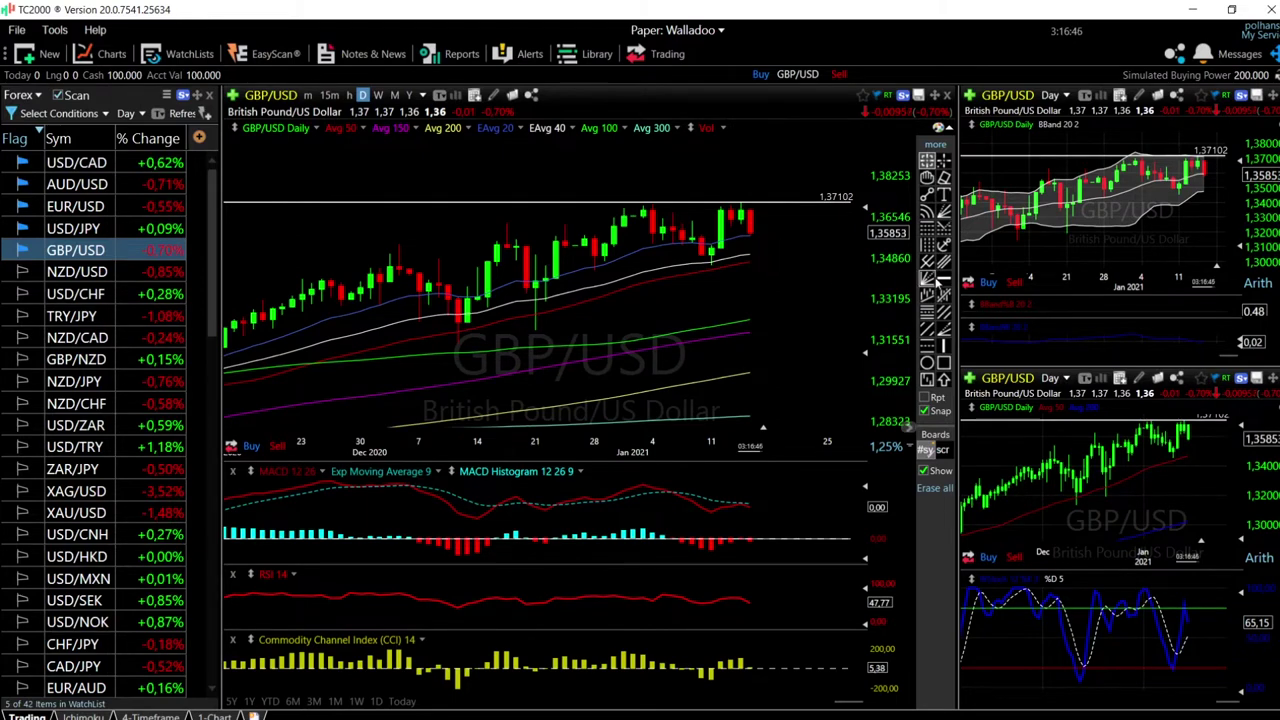
{"action": "left_click", "coordinate": [943, 279]}
{"action": "left_click", "coordinate": [760, 237]}
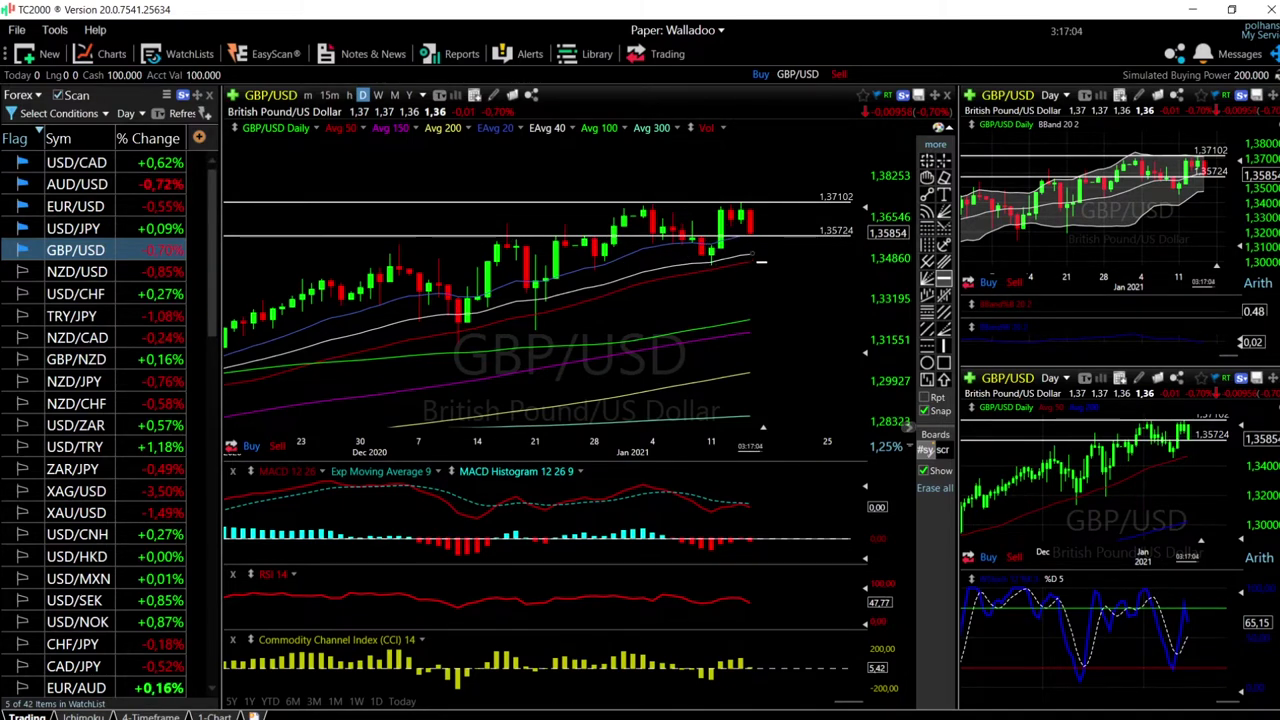
{"action": "left_click", "coordinate": [755, 249]}
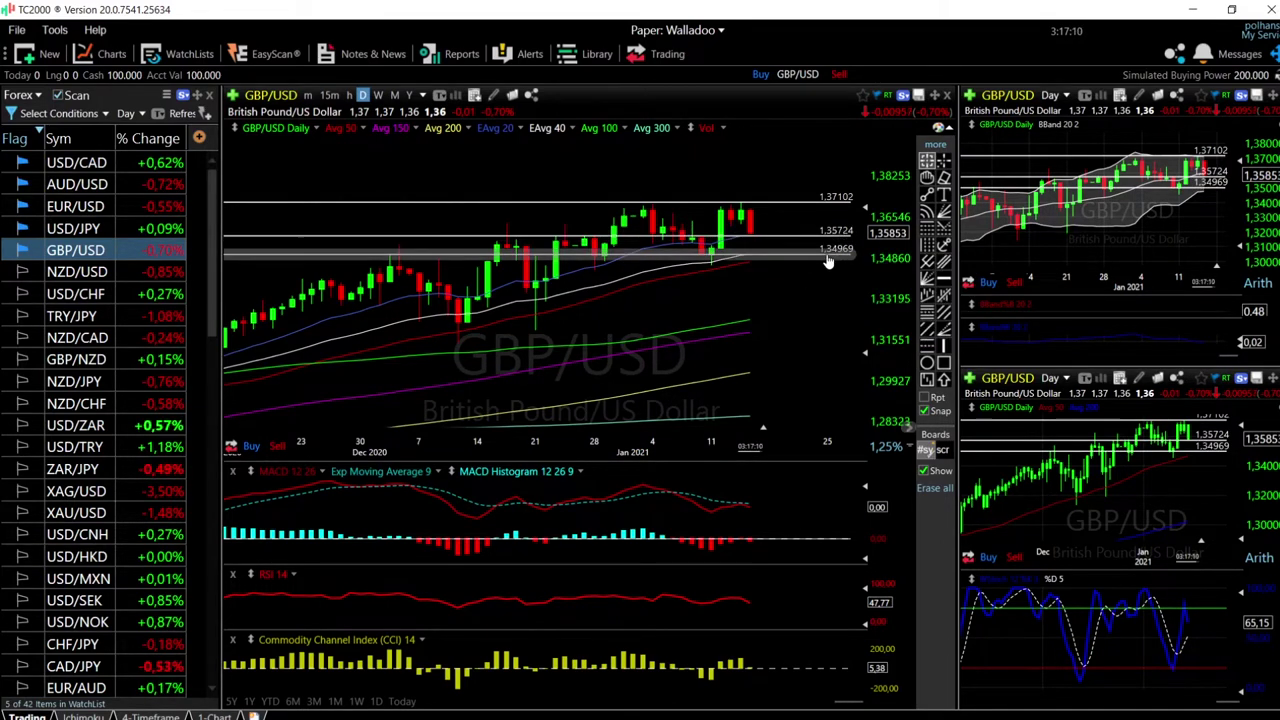
{"action": "mouse_move", "coordinate": [836, 258]}
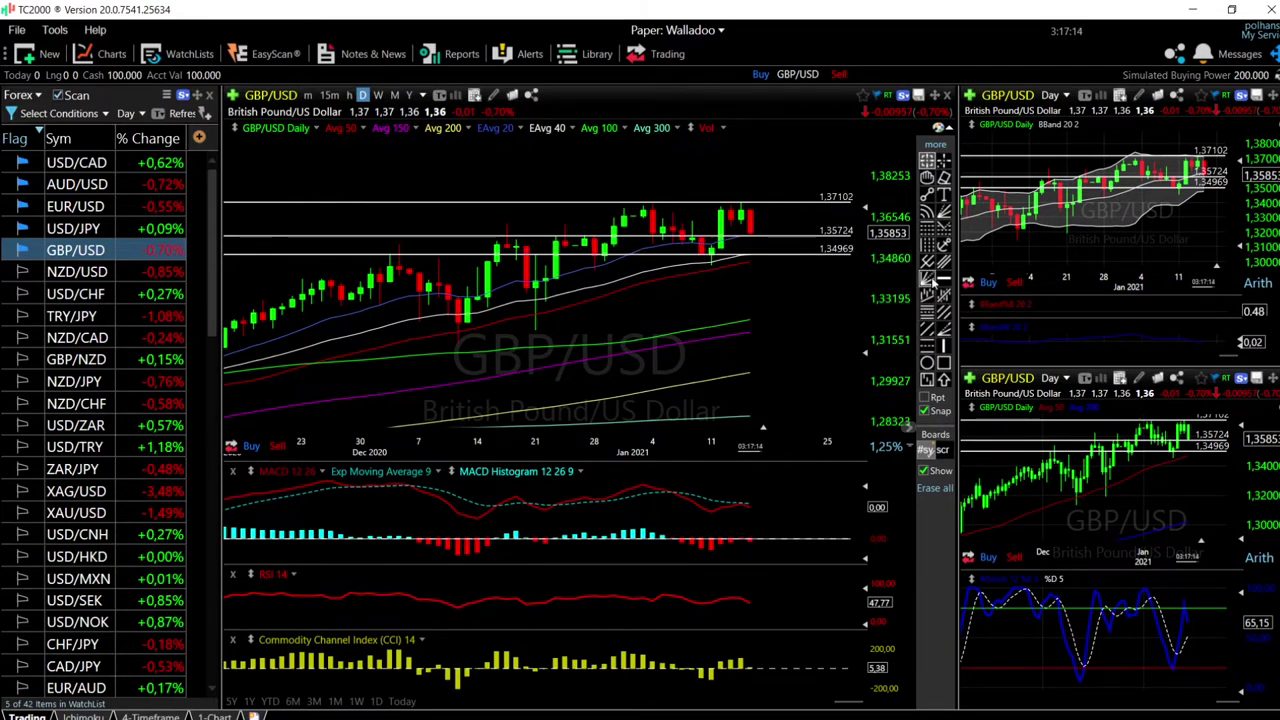
{"action": "left_click", "coordinate": [940, 281]}
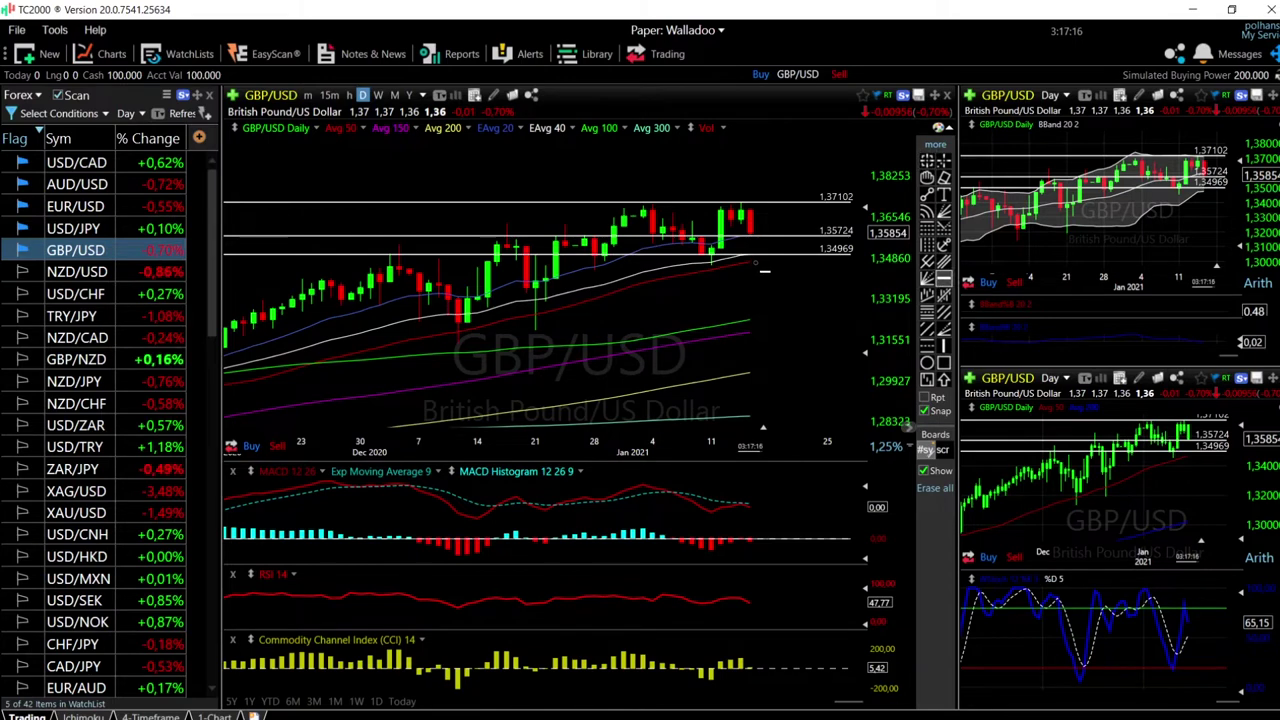
{"action": "left_click", "coordinate": [762, 256]}
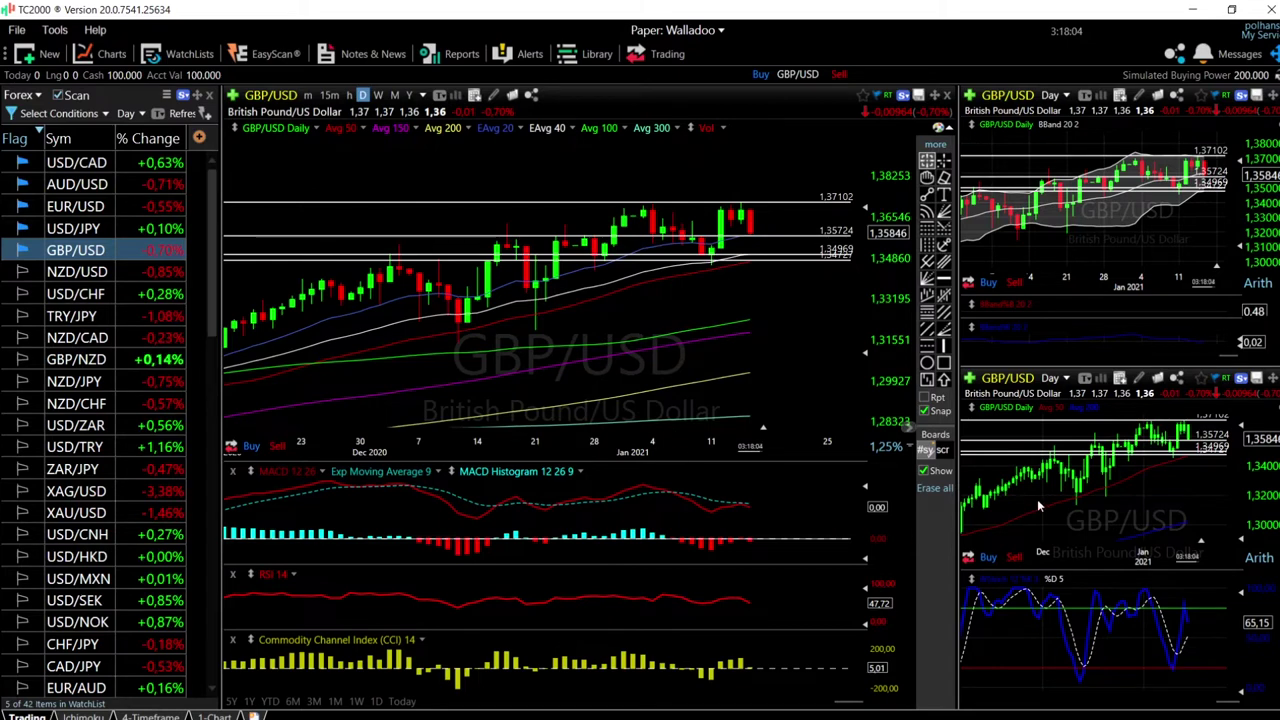
Erase the three horizontal support lines from the GBP/USD chart, keeping only the 1,37102 line.
{"action": "left_click", "coordinate": [943, 177]}
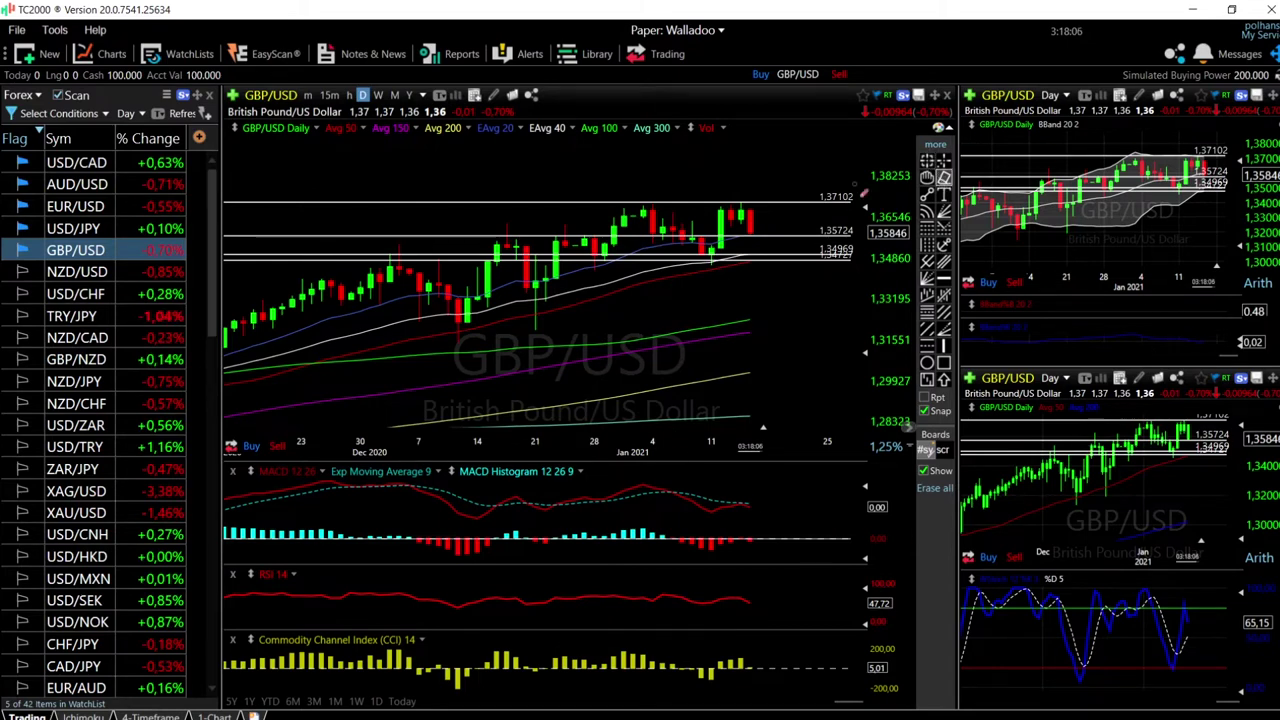
{"action": "left_click", "coordinate": [803, 240]}
{"action": "left_click", "coordinate": [799, 256]}
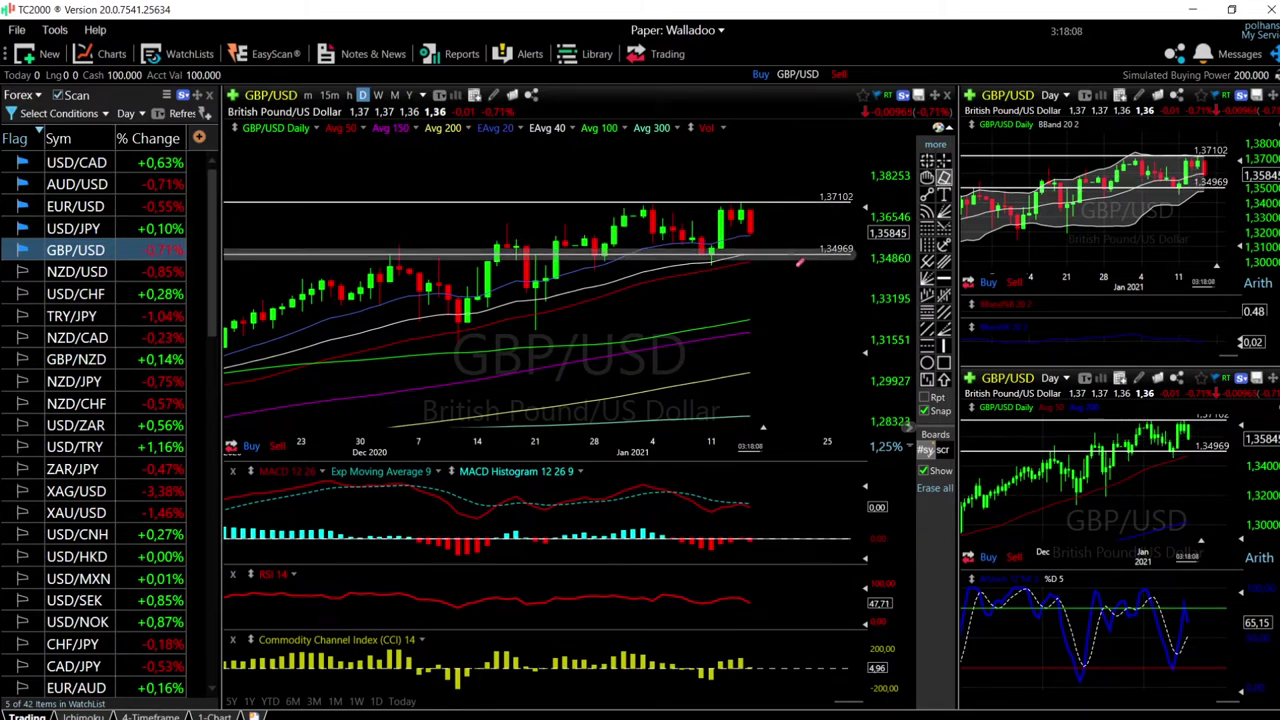
{"action": "left_click", "coordinate": [796, 262]}
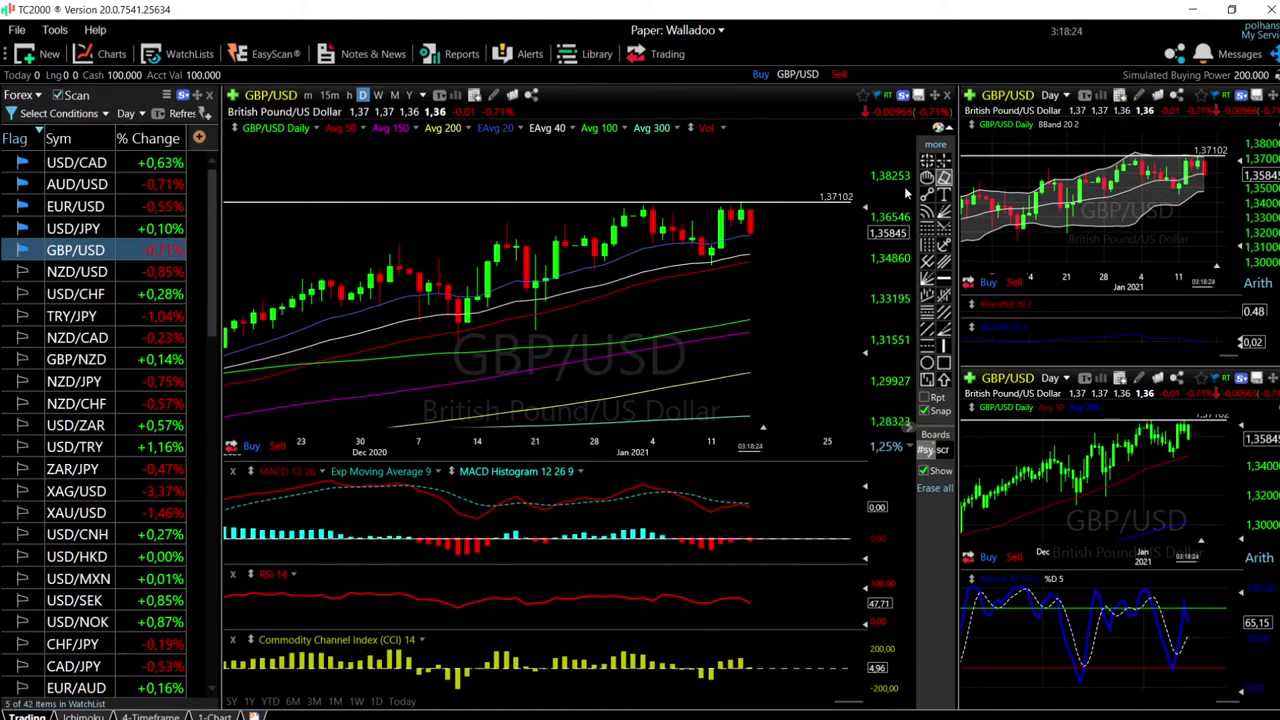
Bring up the USD/JPY daily chart and inspect the latest candle's price and indicator values.
{"action": "key", "text": "Up"}
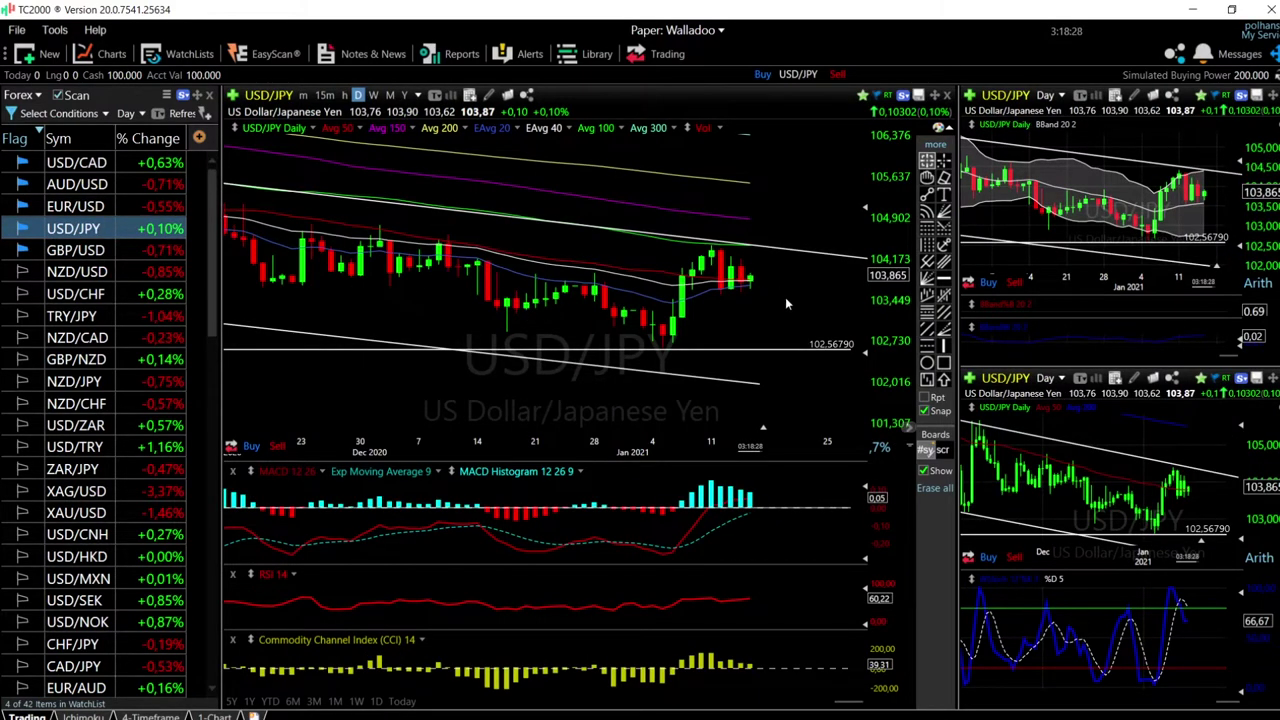
{"action": "scroll", "coordinate": [781, 294], "scroll_direction": "up", "scroll_amount": 1}
{"action": "scroll", "coordinate": [762, 289], "scroll_direction": "down", "scroll_amount": 1}
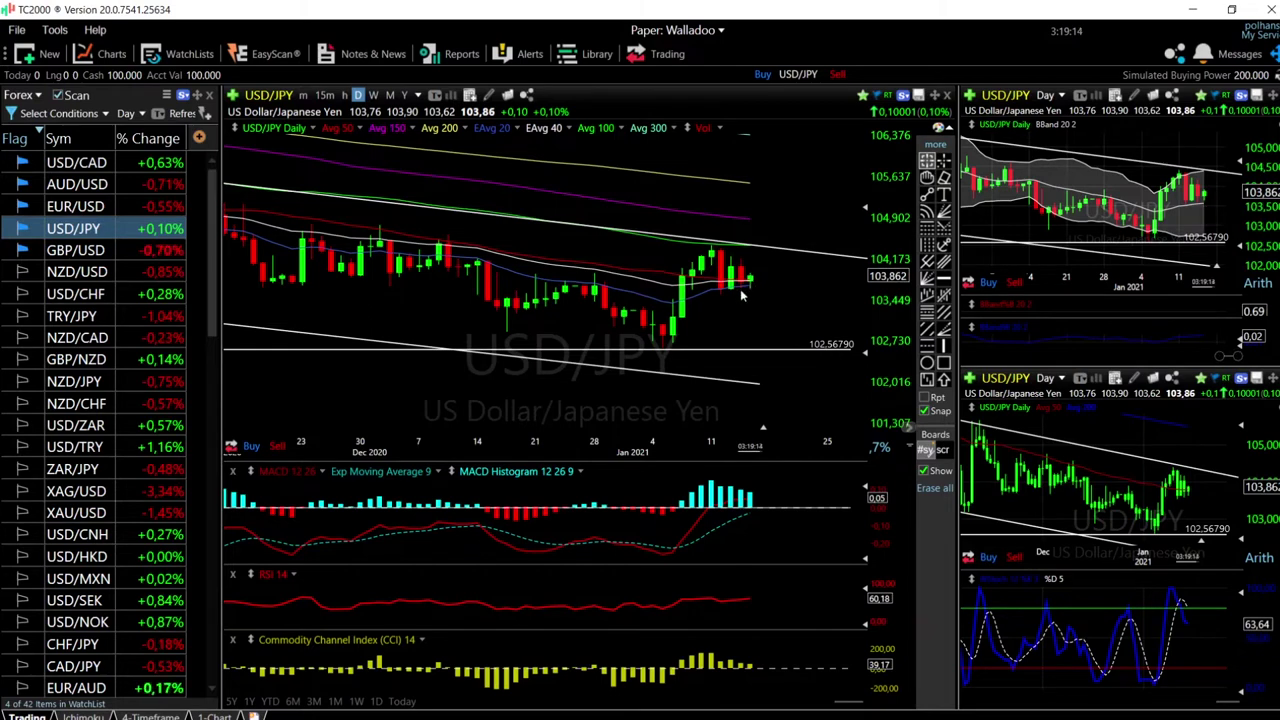
{"action": "scroll", "coordinate": [743, 290], "scroll_direction": "up", "scroll_amount": 3}
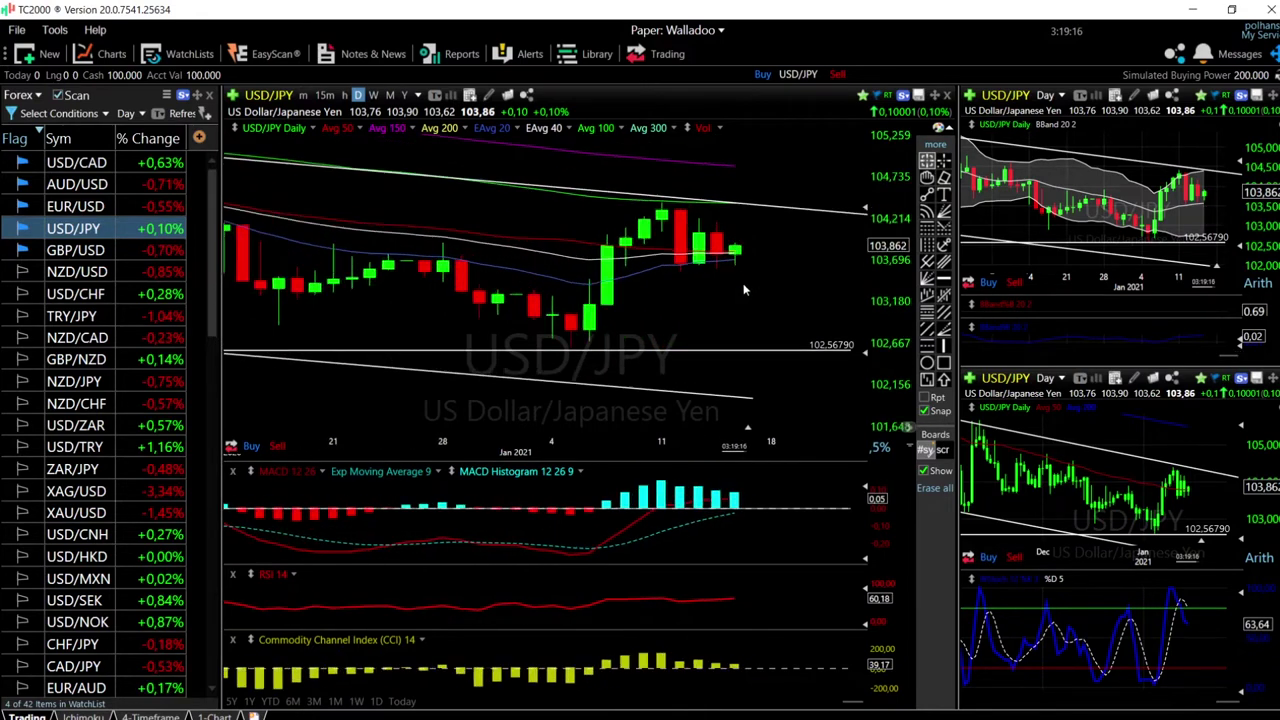
{"action": "scroll", "coordinate": [743, 290], "scroll_direction": "up", "scroll_amount": 2}
{"action": "left_click", "coordinate": [733, 258]}
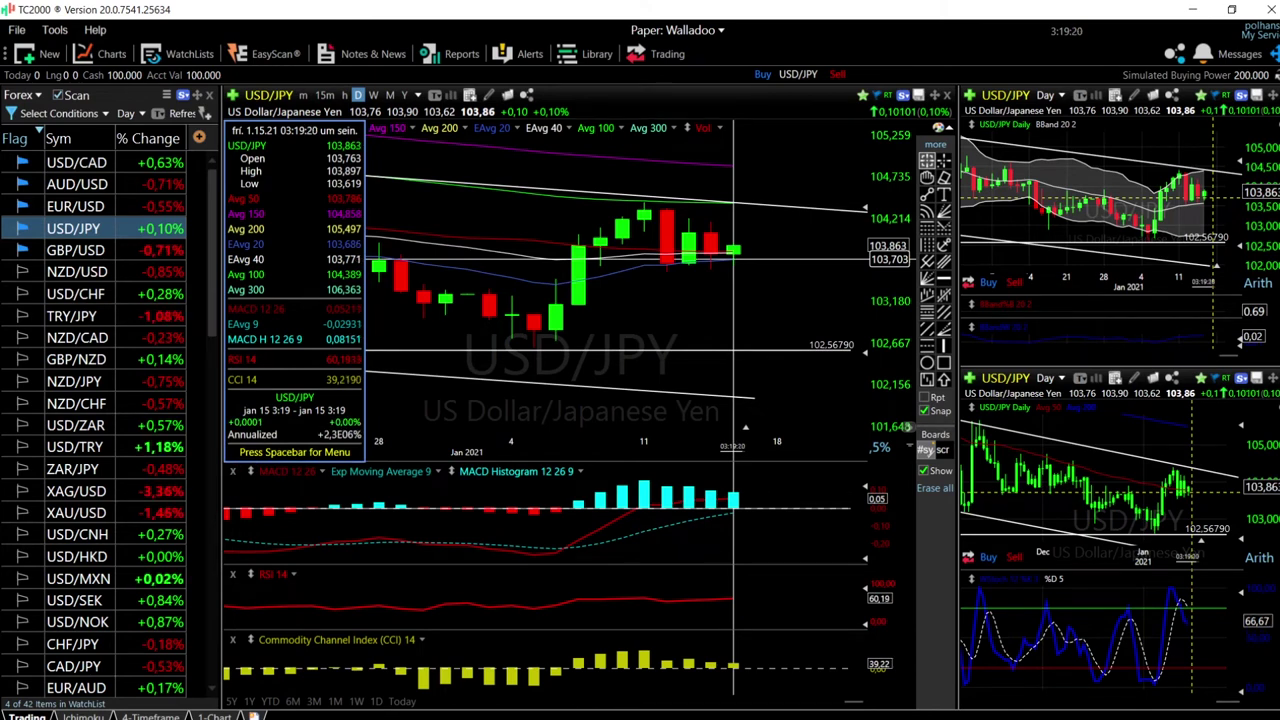
{"action": "left_click", "coordinate": [733, 258]}
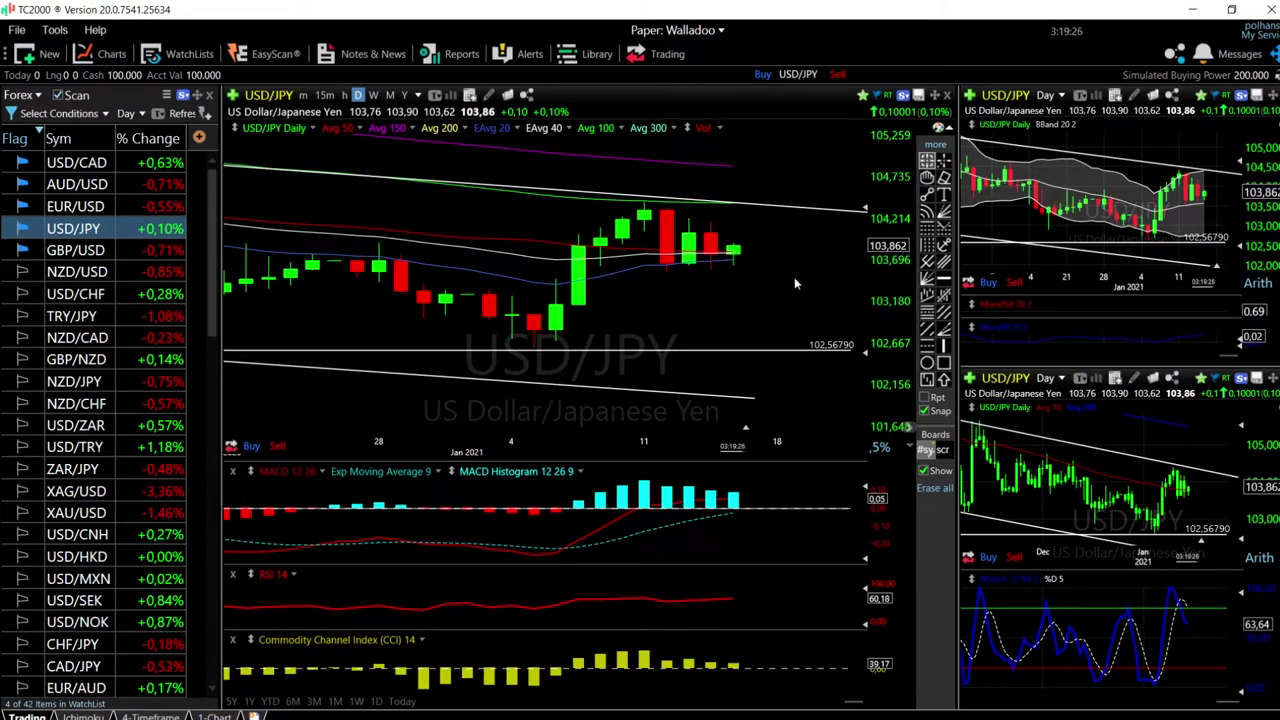
Examine the longer USD/JPY price history against the descending channel and the horizontal support line.
{"action": "scroll", "coordinate": [790, 300], "scroll_direction": "down", "scroll_amount": 4}
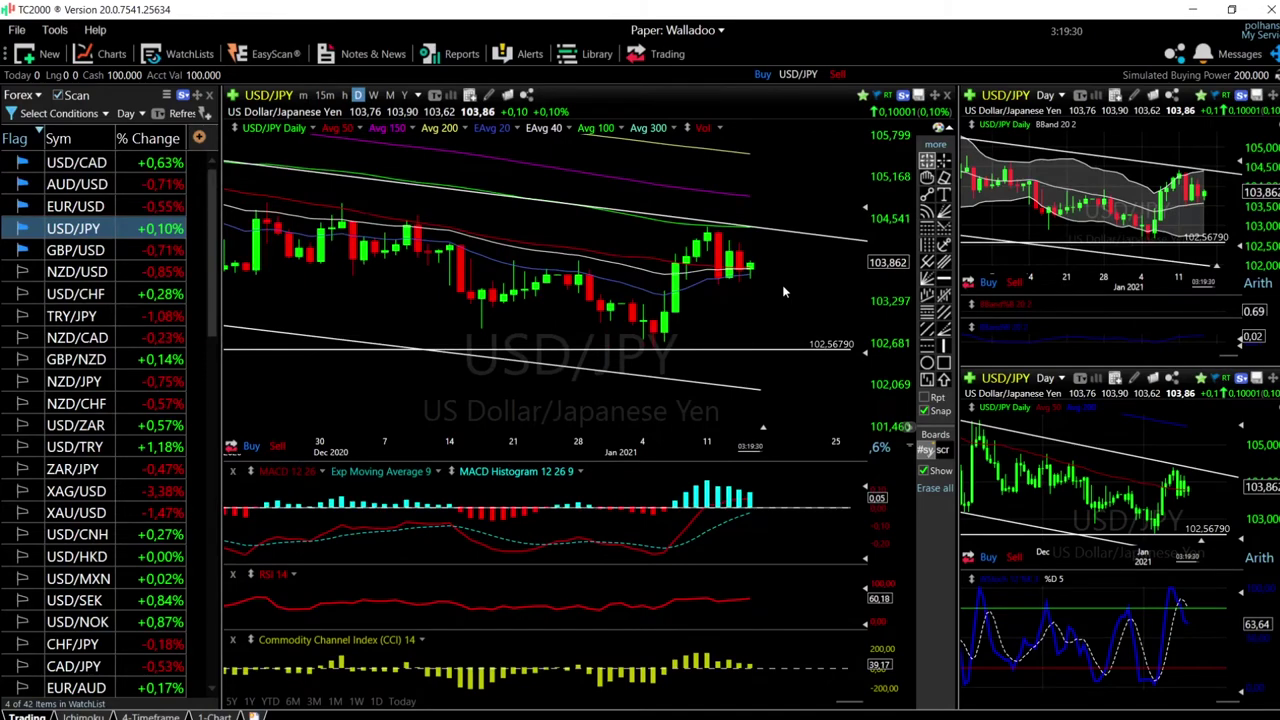
{"action": "scroll", "coordinate": [784, 292], "scroll_direction": "down", "scroll_amount": 5}
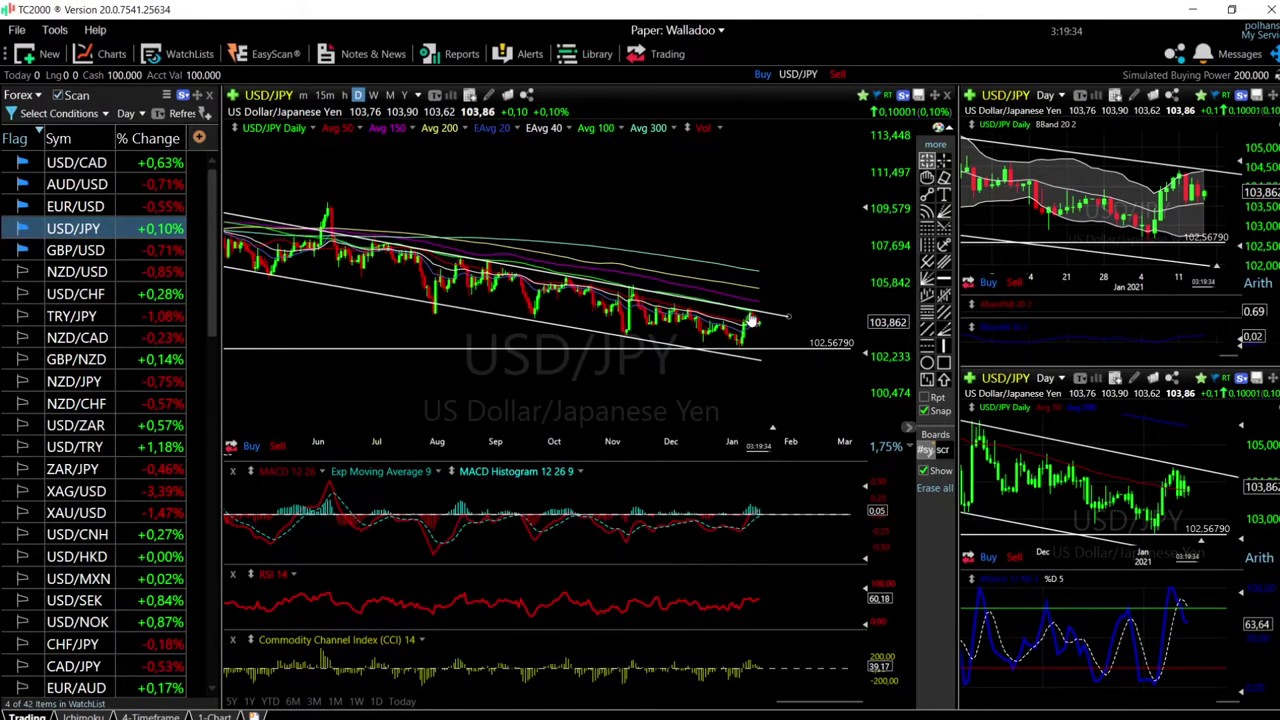
{"action": "mouse_move", "coordinate": [751, 320]}
{"action": "scroll", "coordinate": [797, 394], "scroll_direction": "up", "scroll_amount": 5}
{"action": "scroll", "coordinate": [777, 326], "scroll_direction": "down", "scroll_amount": 6}
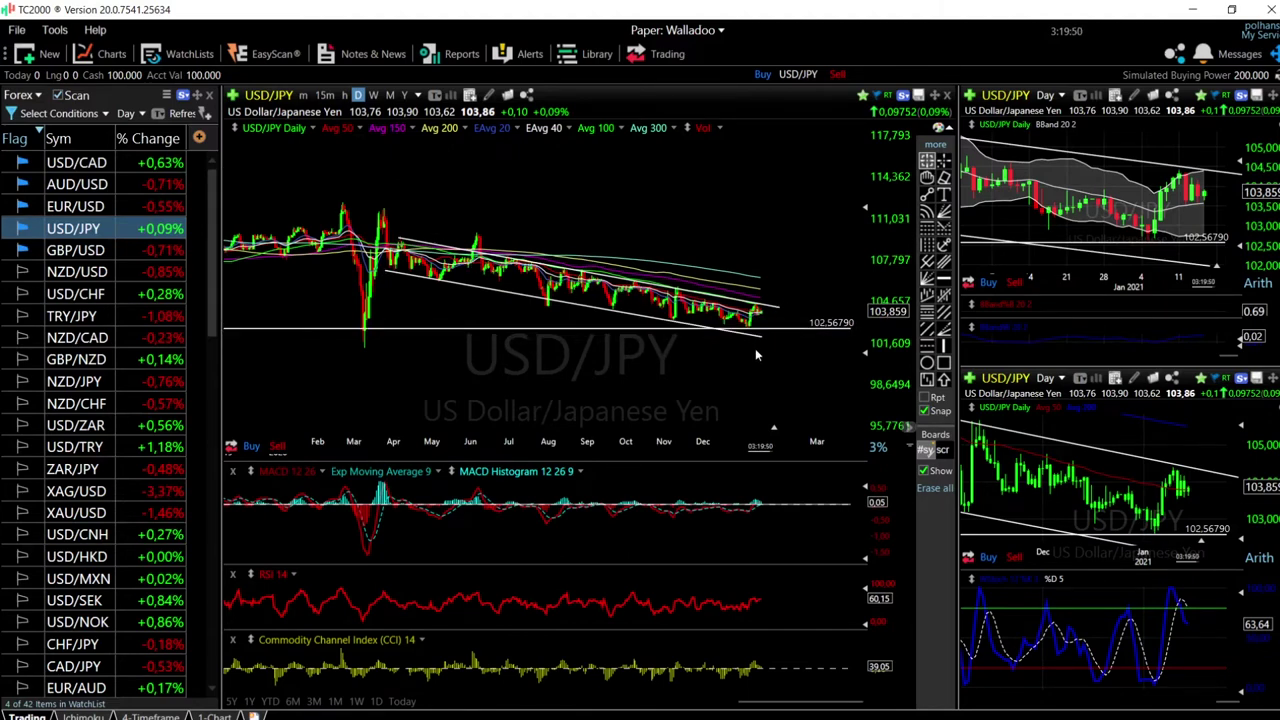
Bring up the EUR/USD daily chart and examine the recent price action against its moving averages.
{"action": "left_click", "coordinate": [75, 206]}
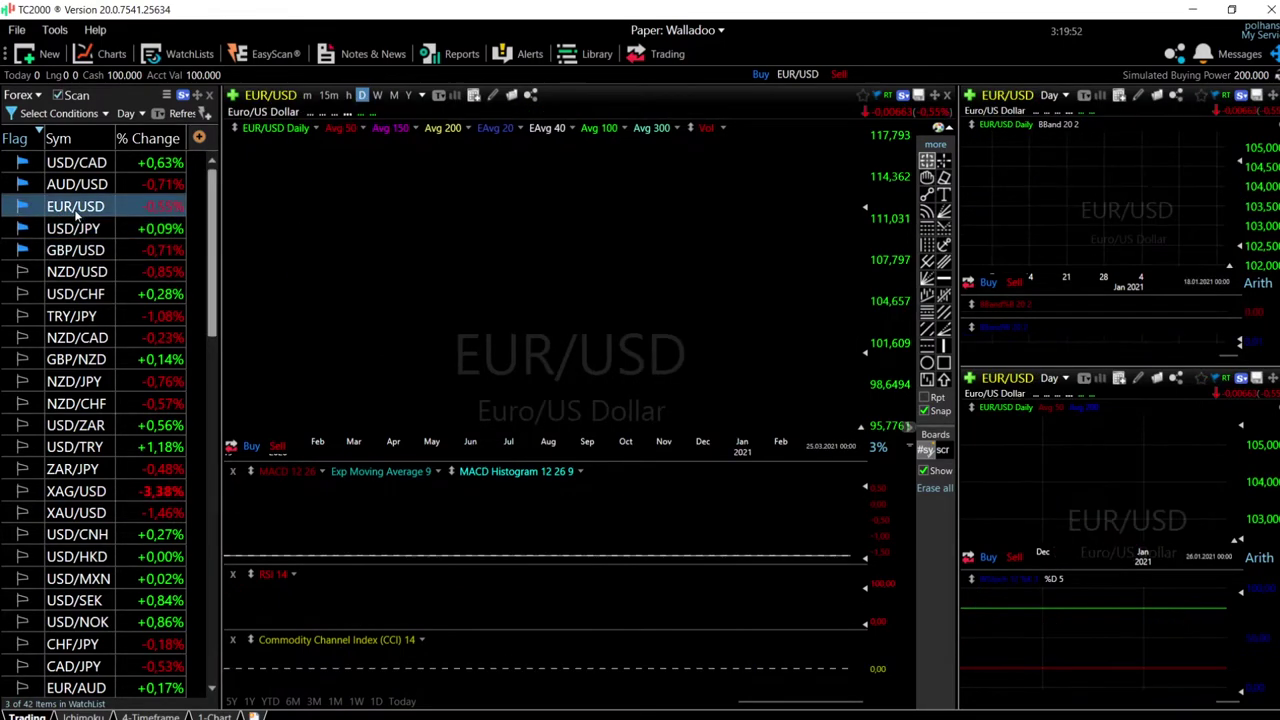
{"action": "scroll", "coordinate": [730, 312], "scroll_direction": "up", "scroll_amount": 6}
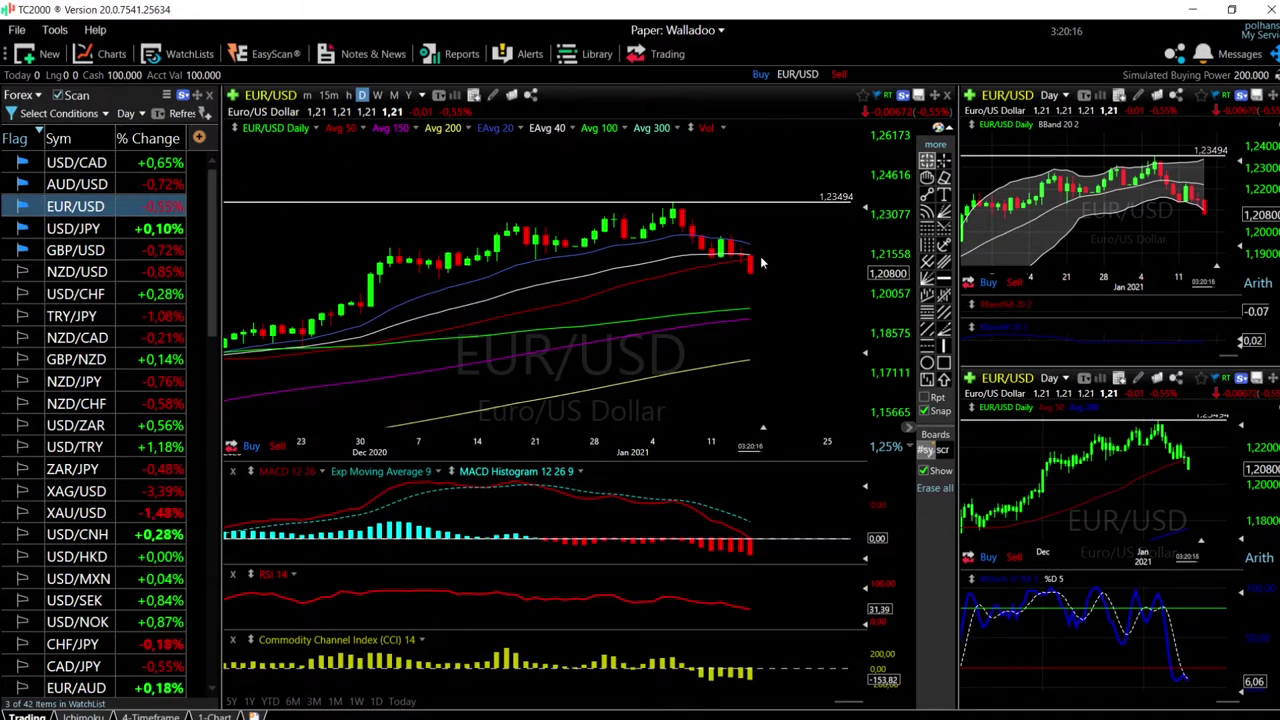
{"action": "scroll", "coordinate": [781, 298], "scroll_direction": "up", "scroll_amount": 2}
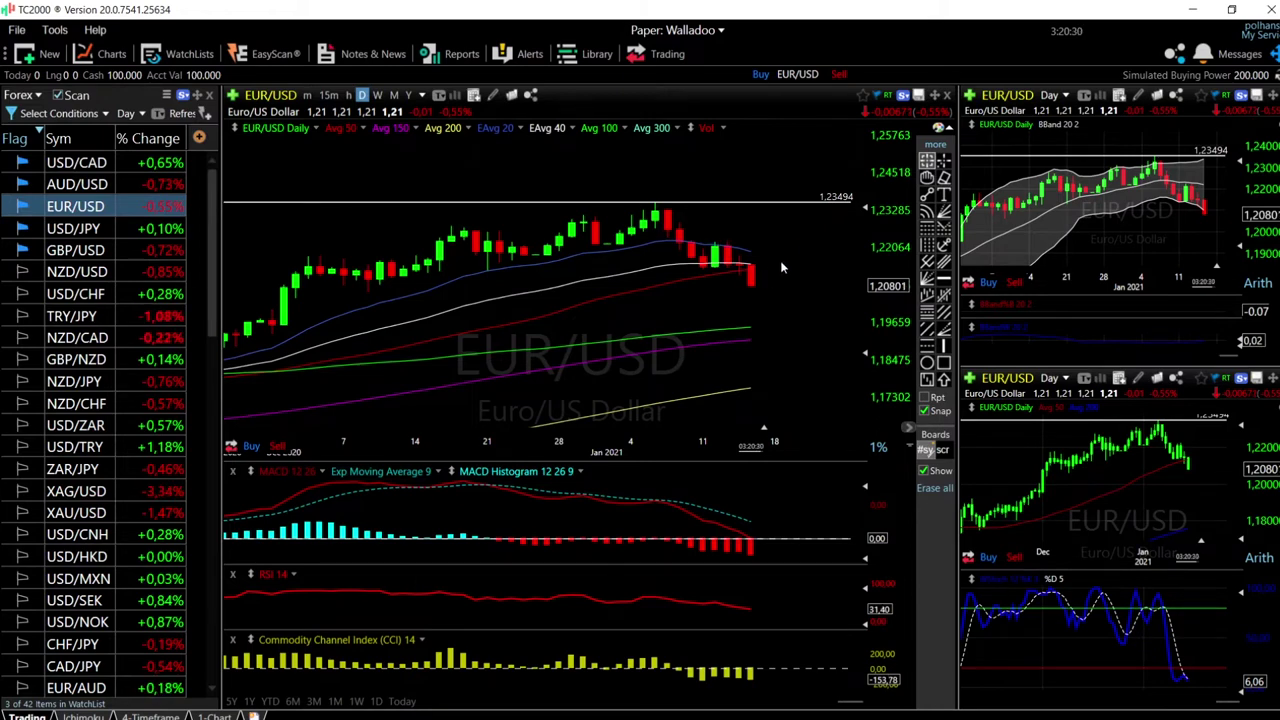
{"action": "scroll", "coordinate": [800, 240], "scroll_direction": "down", "scroll_amount": 5}
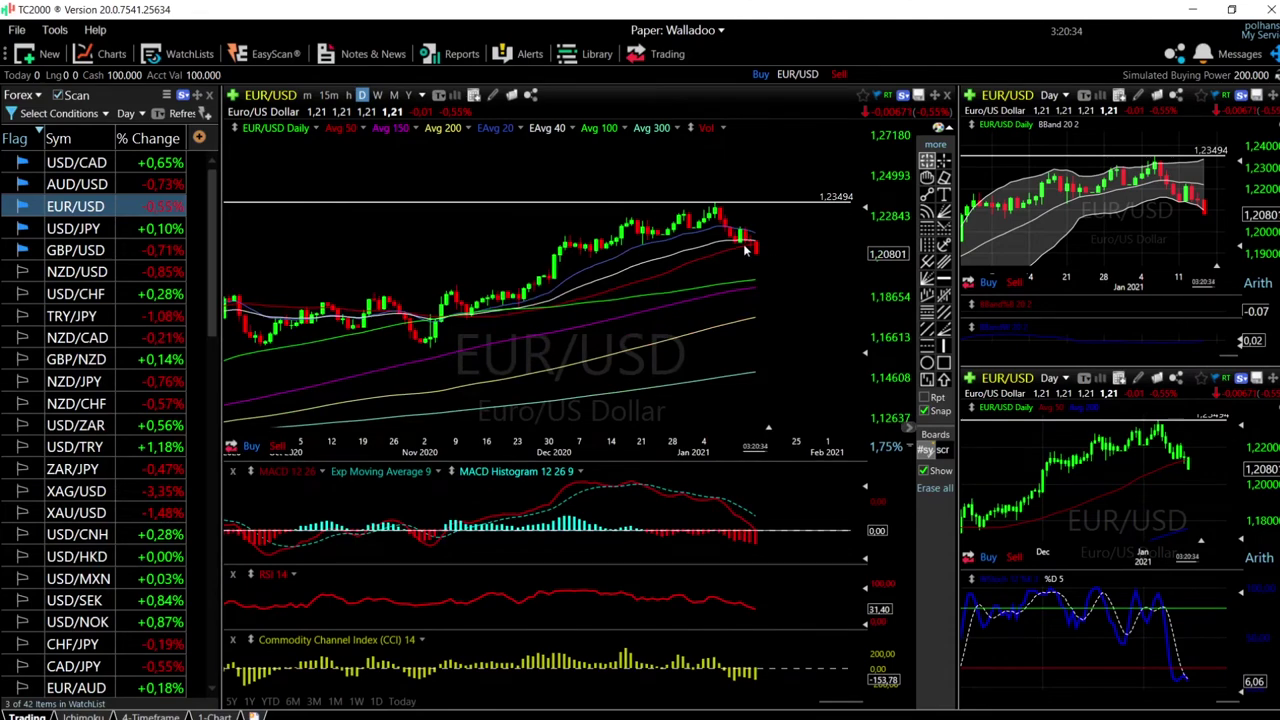
Draw a horizontal support line at 1,19472 on the EUR/USD chart, level with the 100-day average.
{"action": "left_click", "coordinate": [451, 288]}
{"action": "scroll", "coordinate": [732, 318], "scroll_direction": "up", "scroll_amount": 3}
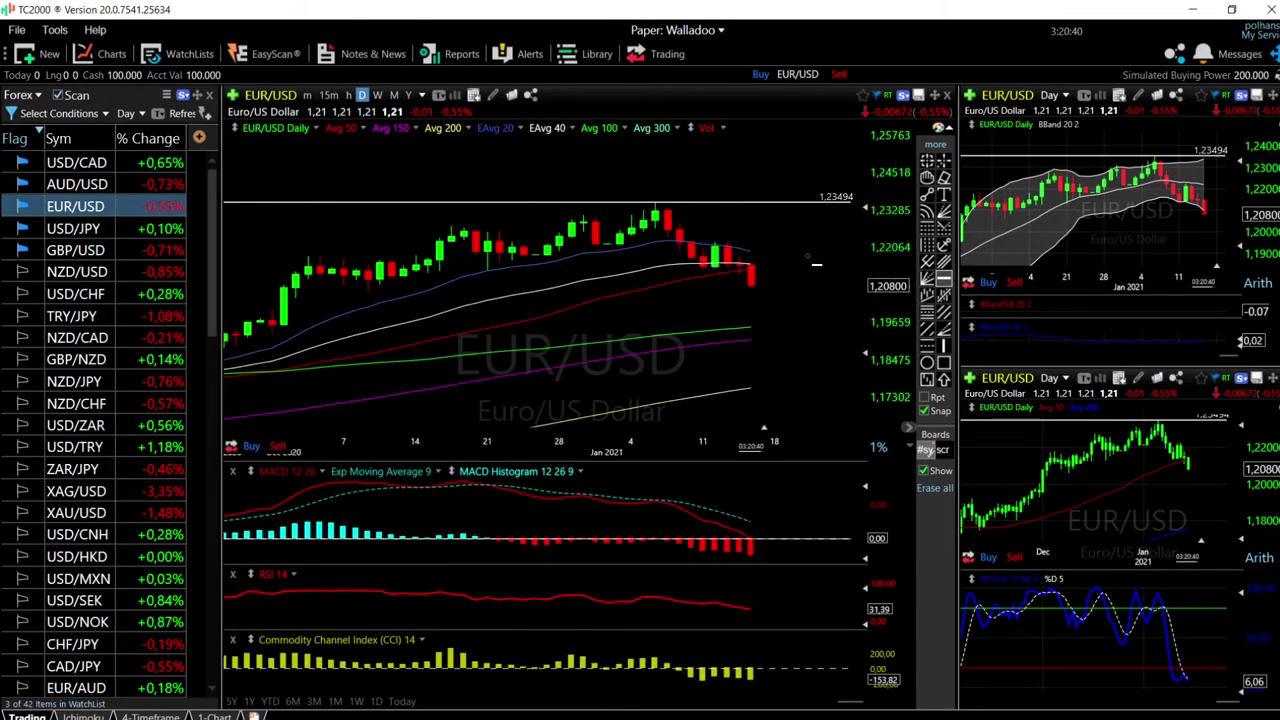
{"action": "left_click", "coordinate": [761, 330]}
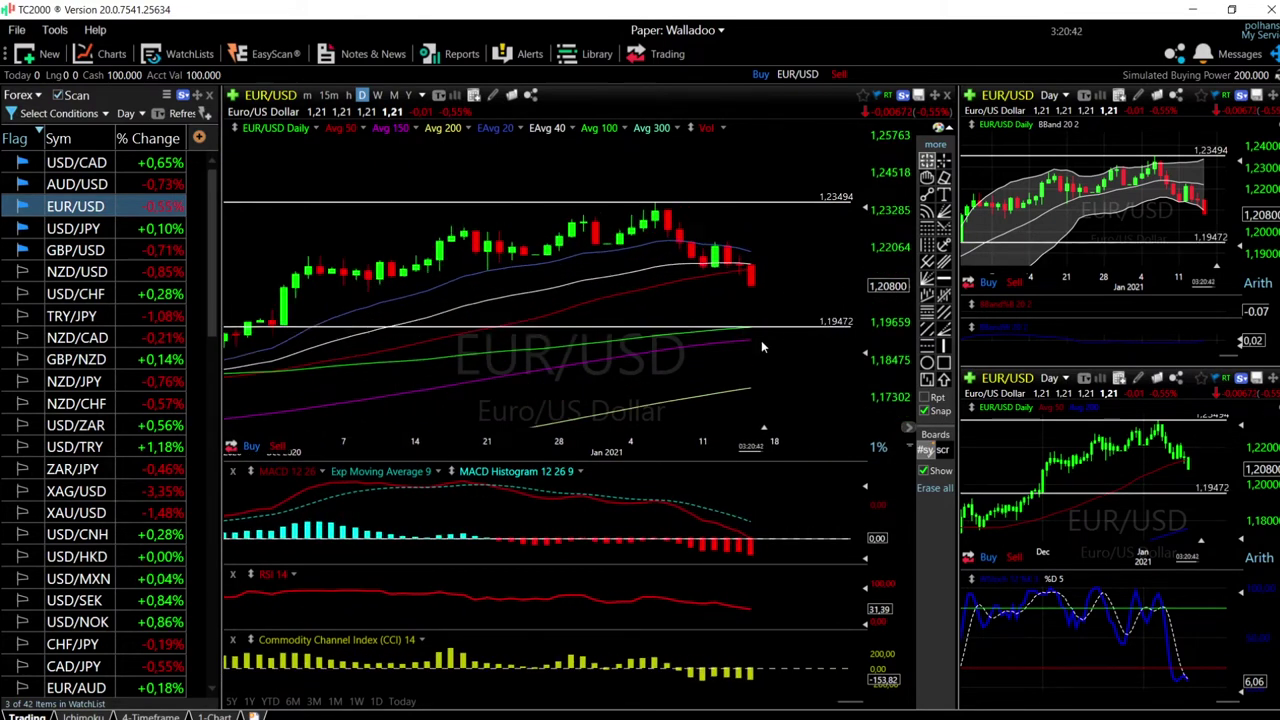
Compare the 1,19472 line with earlier EUR/USD highs, and erase that line from the chart.
{"action": "scroll", "coordinate": [761, 340], "scroll_direction": "down", "scroll_amount": 3}
{"action": "scroll", "coordinate": [761, 337], "scroll_direction": "down", "scroll_amount": 1}
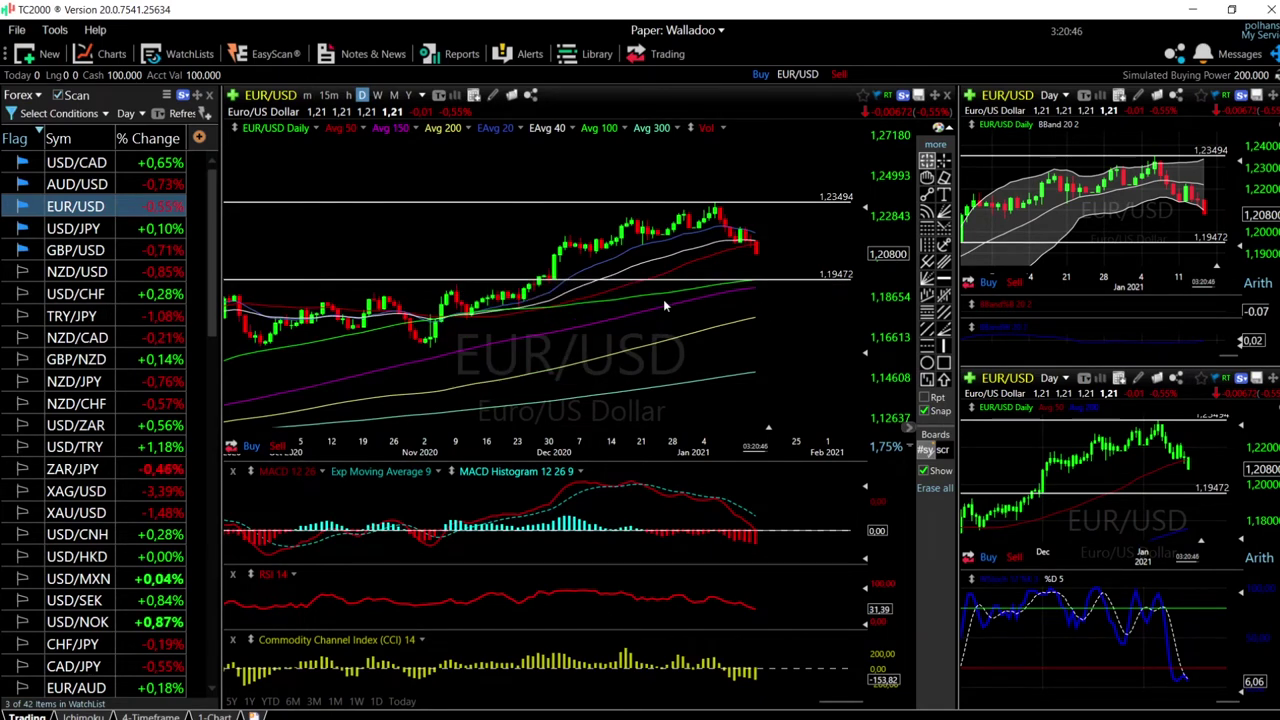
{"action": "scroll", "coordinate": [668, 300], "scroll_direction": "down", "scroll_amount": 1}
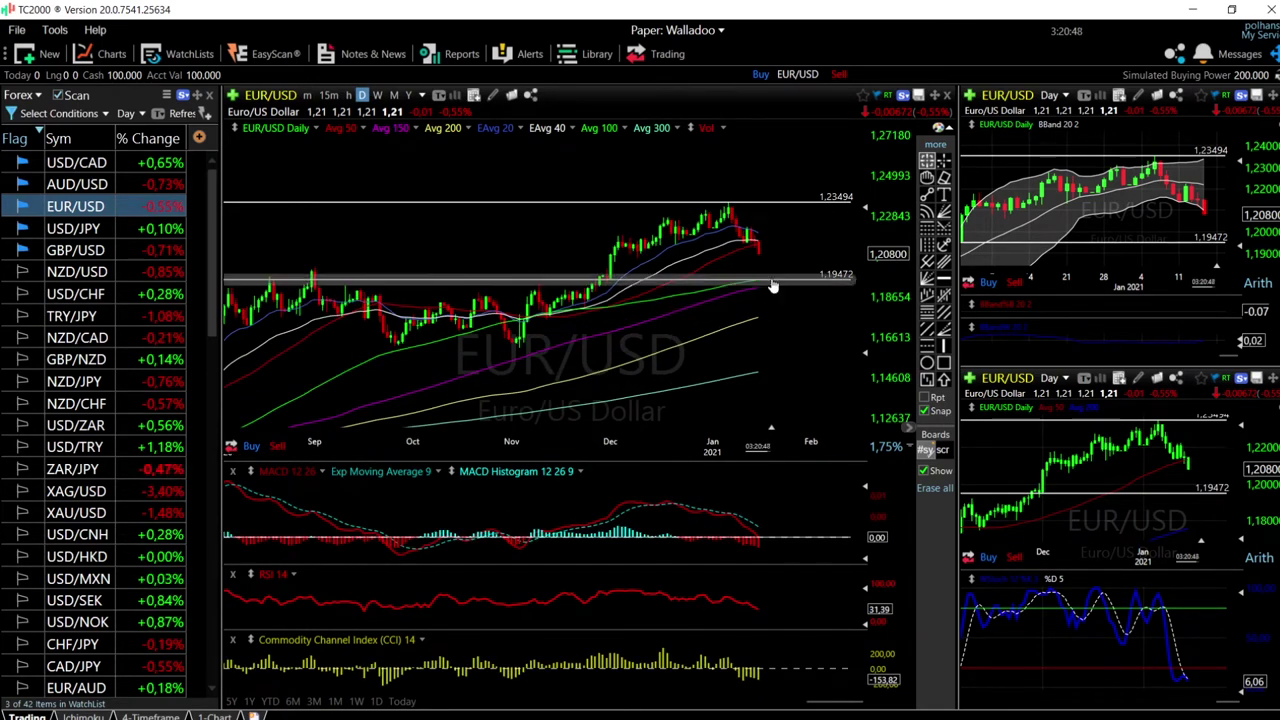
{"action": "scroll", "coordinate": [775, 286], "scroll_direction": "down", "scroll_amount": 2}
{"action": "scroll", "coordinate": [777, 284], "scroll_direction": "up", "scroll_amount": 4}
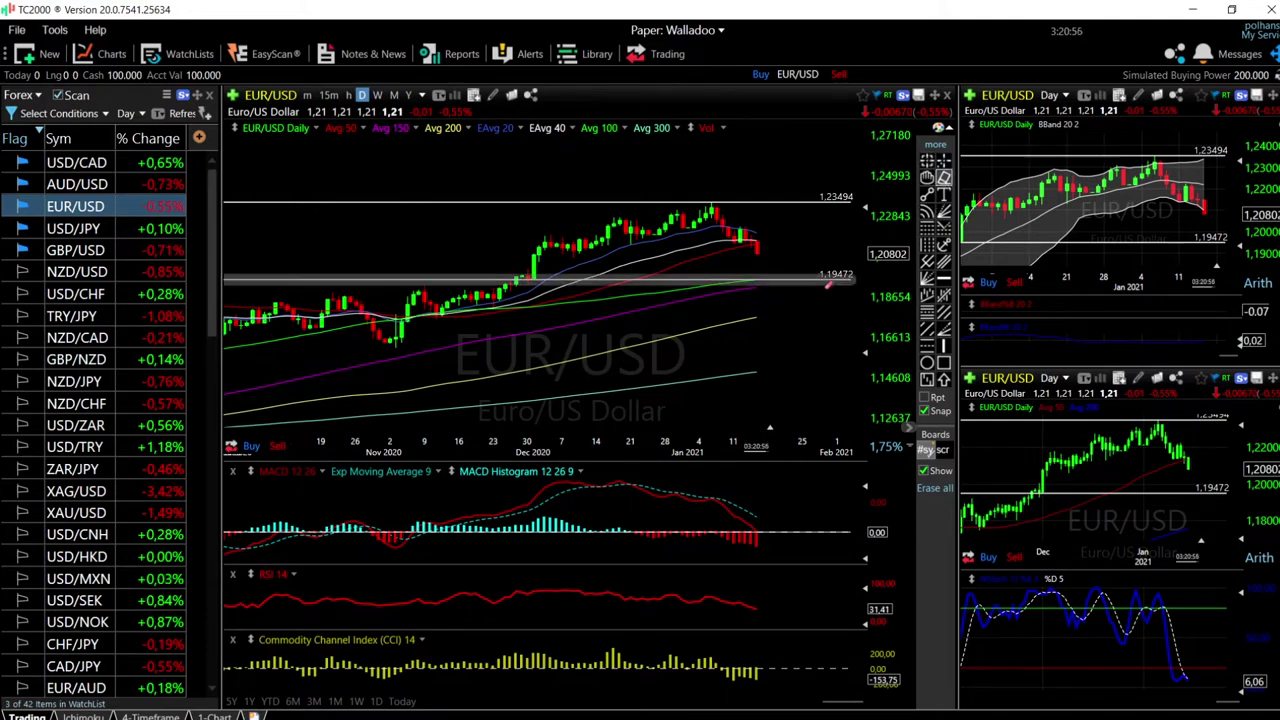
{"action": "scroll", "coordinate": [814, 304], "scroll_direction": "up", "scroll_amount": 3}
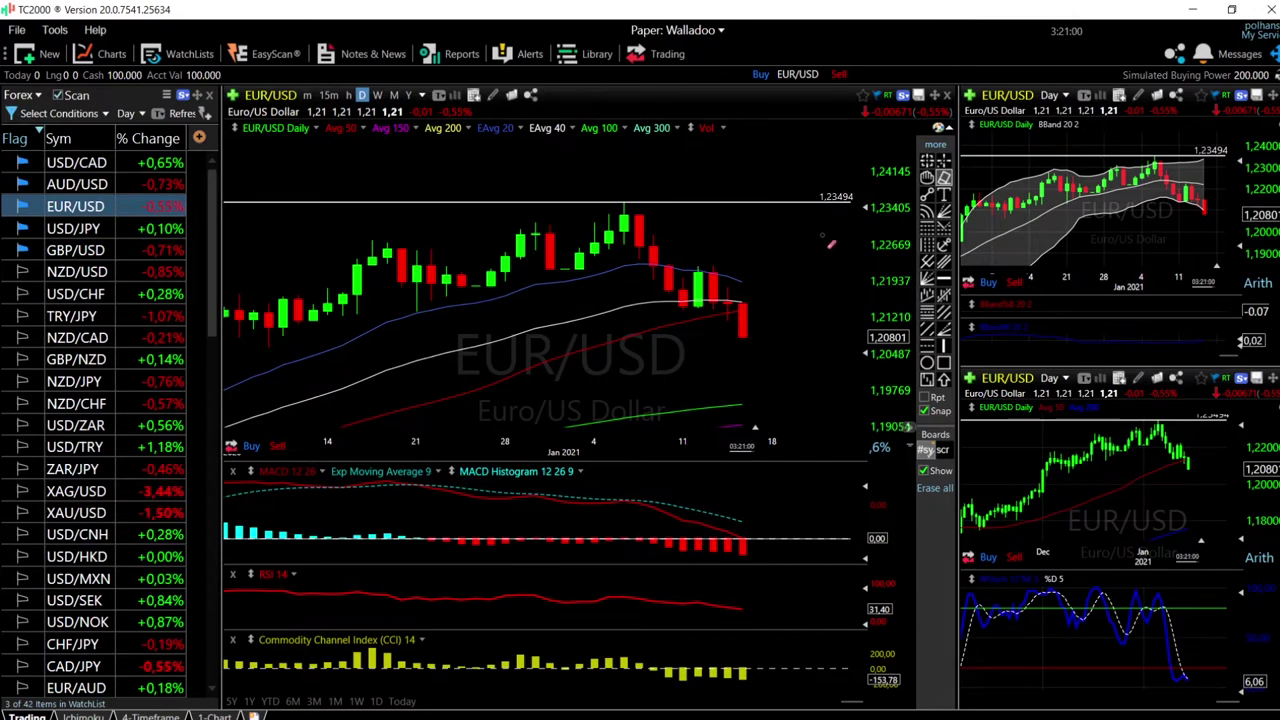
{"action": "scroll", "coordinate": [796, 353], "scroll_direction": "down", "scroll_amount": 3}
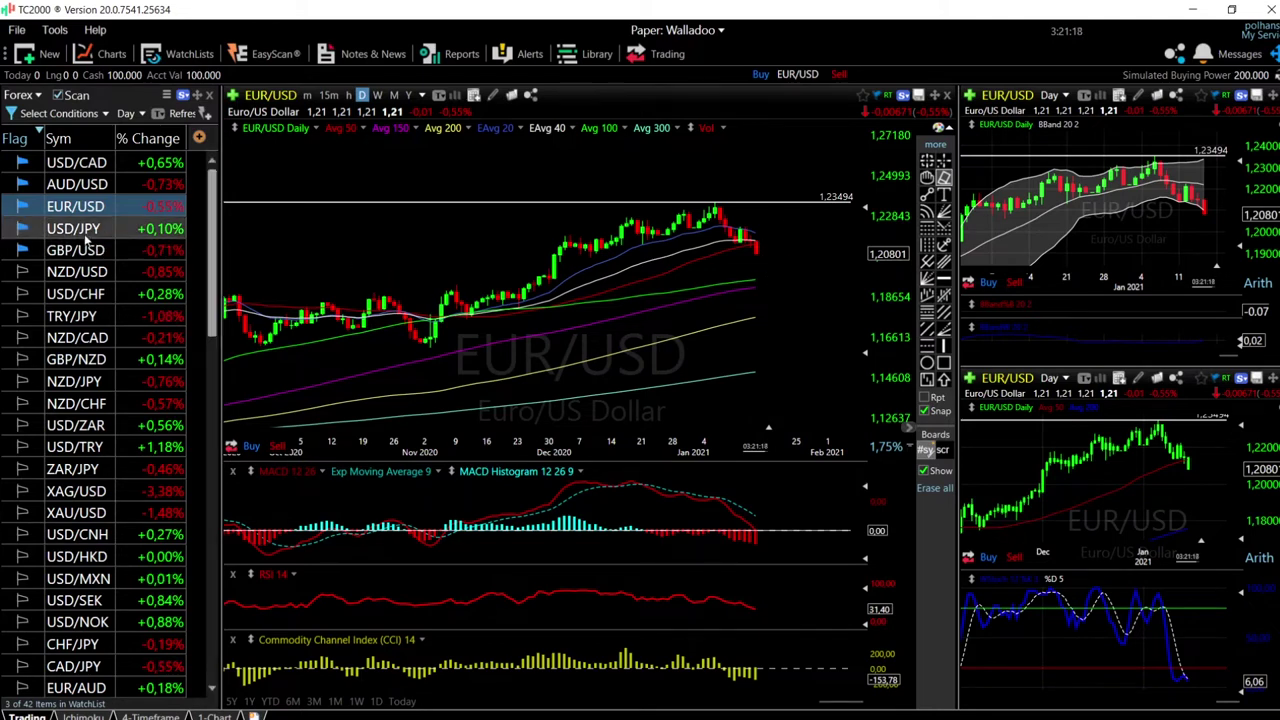
Bring up the AUD/USD daily chart, examine the latest candles below the horizontal resistance line, and leave the eraser tool.
{"action": "left_click", "coordinate": [91, 184]}
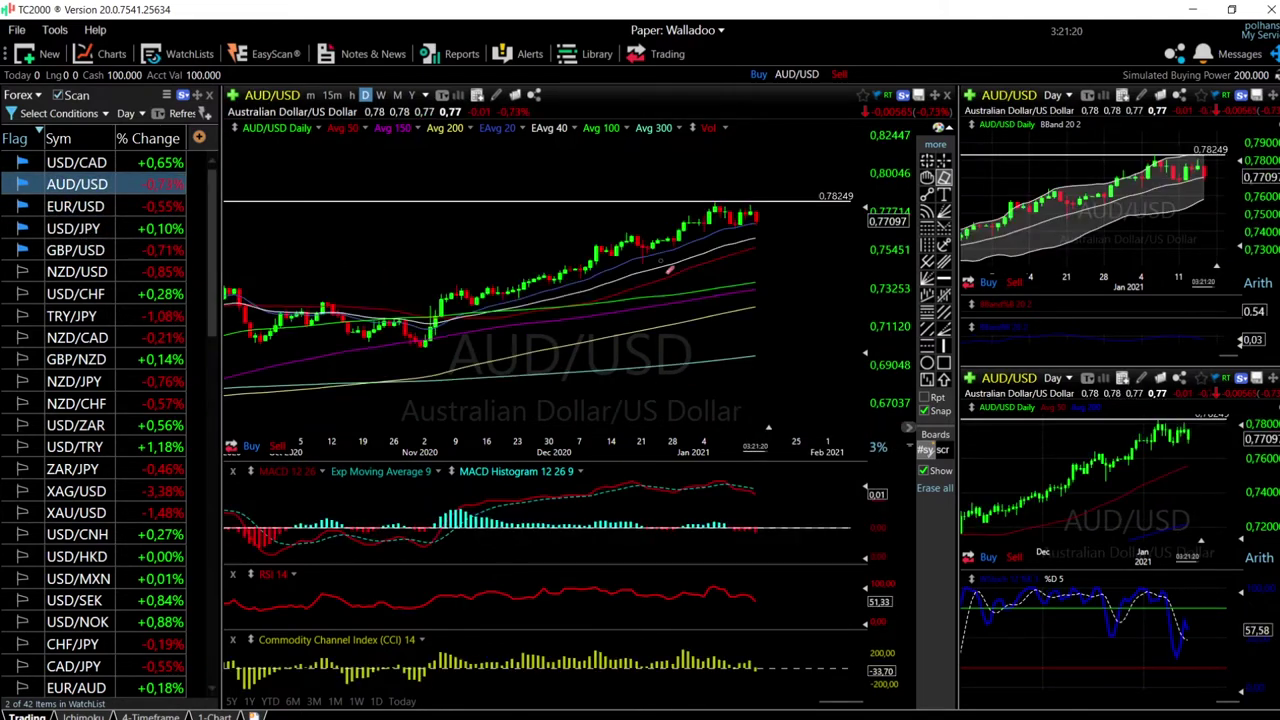
{"action": "scroll", "coordinate": [790, 308], "scroll_direction": "up", "scroll_amount": 4}
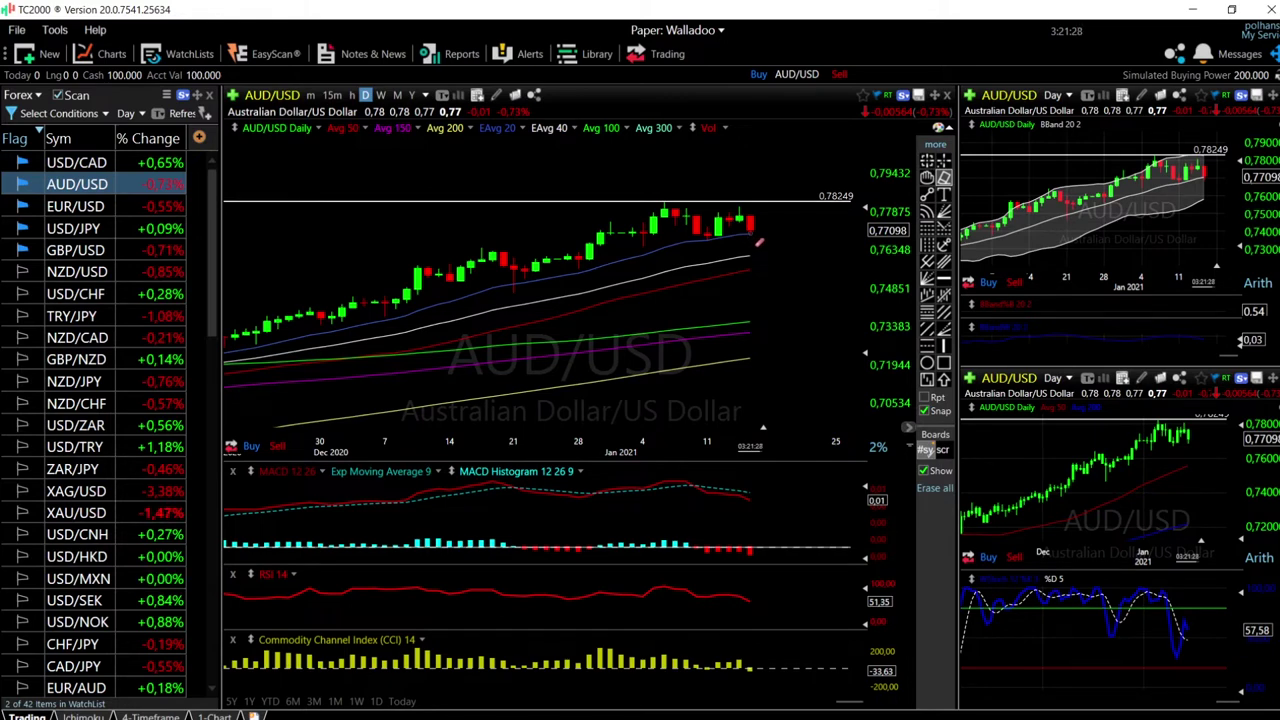
{"action": "key", "text": "Escape"}
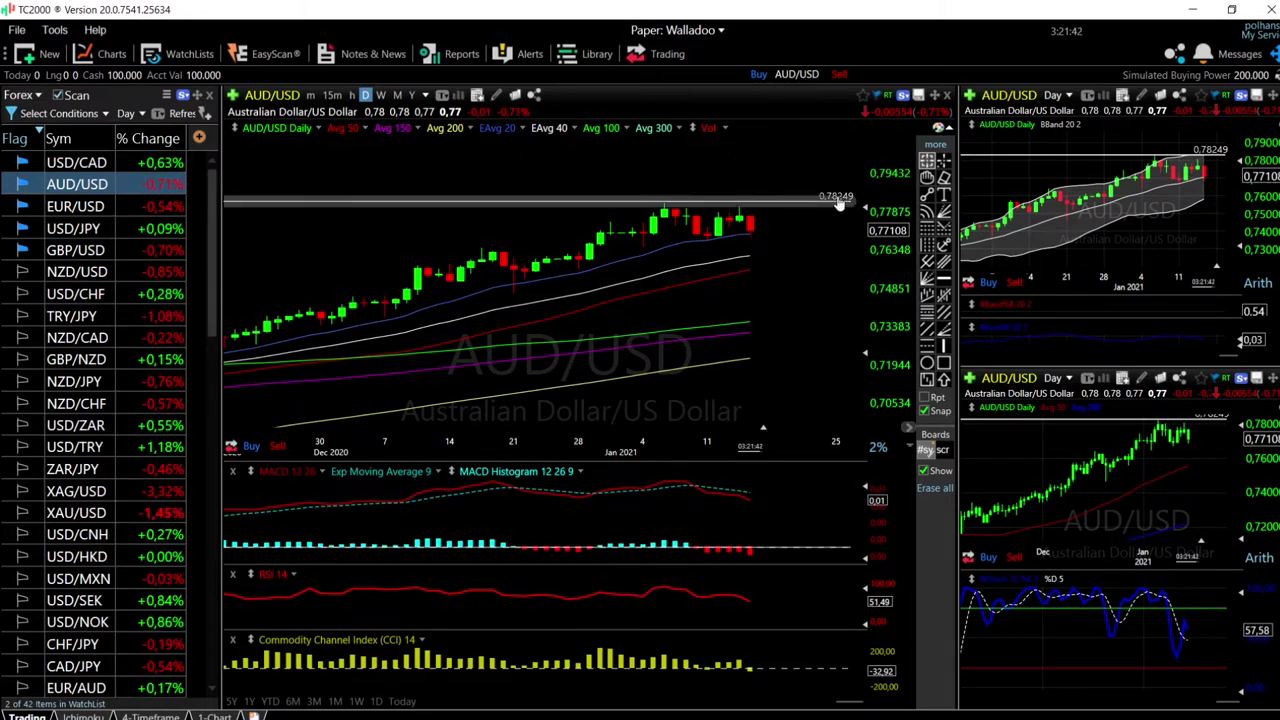
Check the AUD/USD candles against the horizontal resistance line at 0,78249, and erase that line from the chart.
{"action": "scroll", "coordinate": [761, 244], "scroll_direction": "down", "scroll_amount": 1}
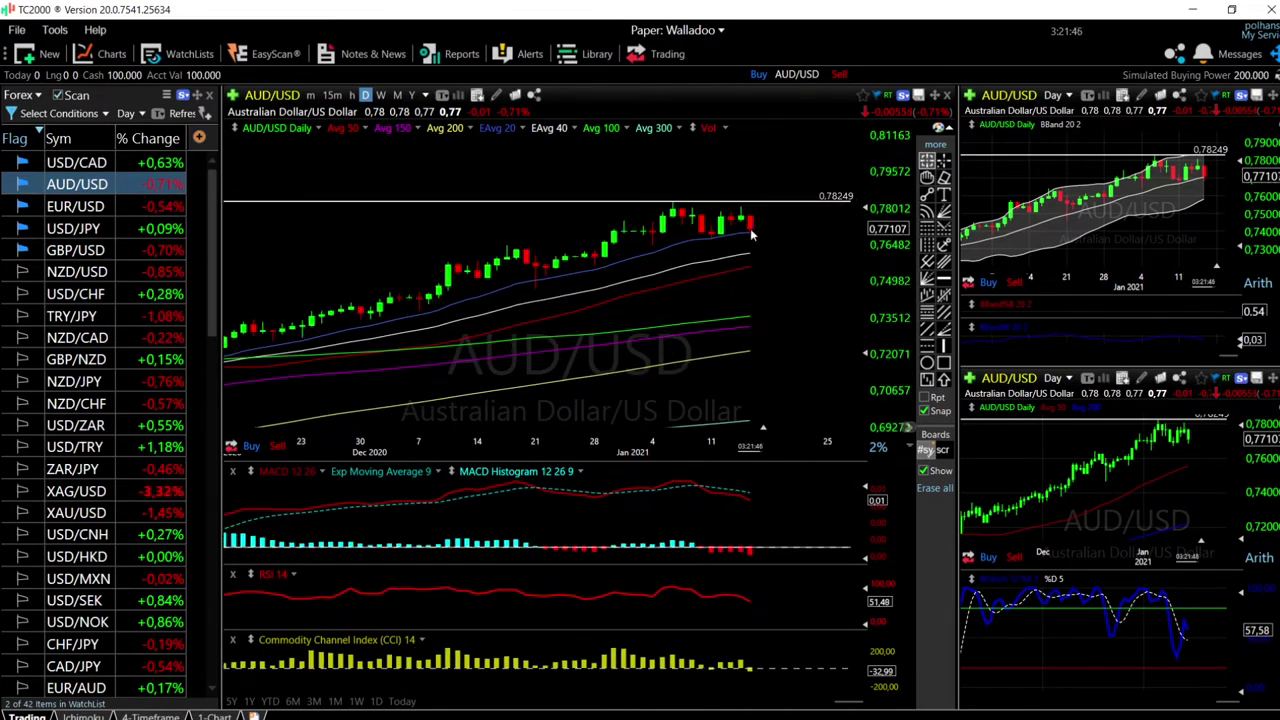
{"action": "left_click_drag", "start_coordinate": [752, 232], "coordinate": [810, 158]}
{"action": "scroll", "coordinate": [616, 320], "scroll_direction": "down", "scroll_amount": 2}
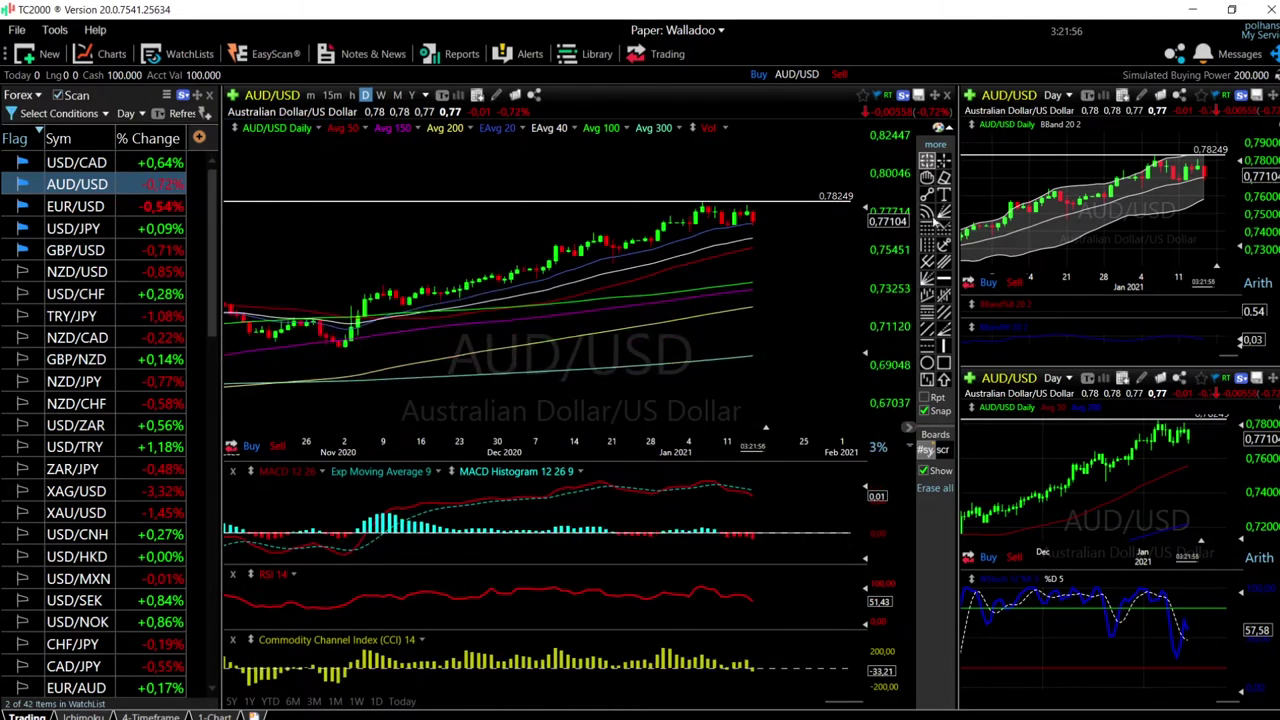
{"action": "left_click", "coordinate": [944, 177]}
{"action": "left_click", "coordinate": [802, 212]}
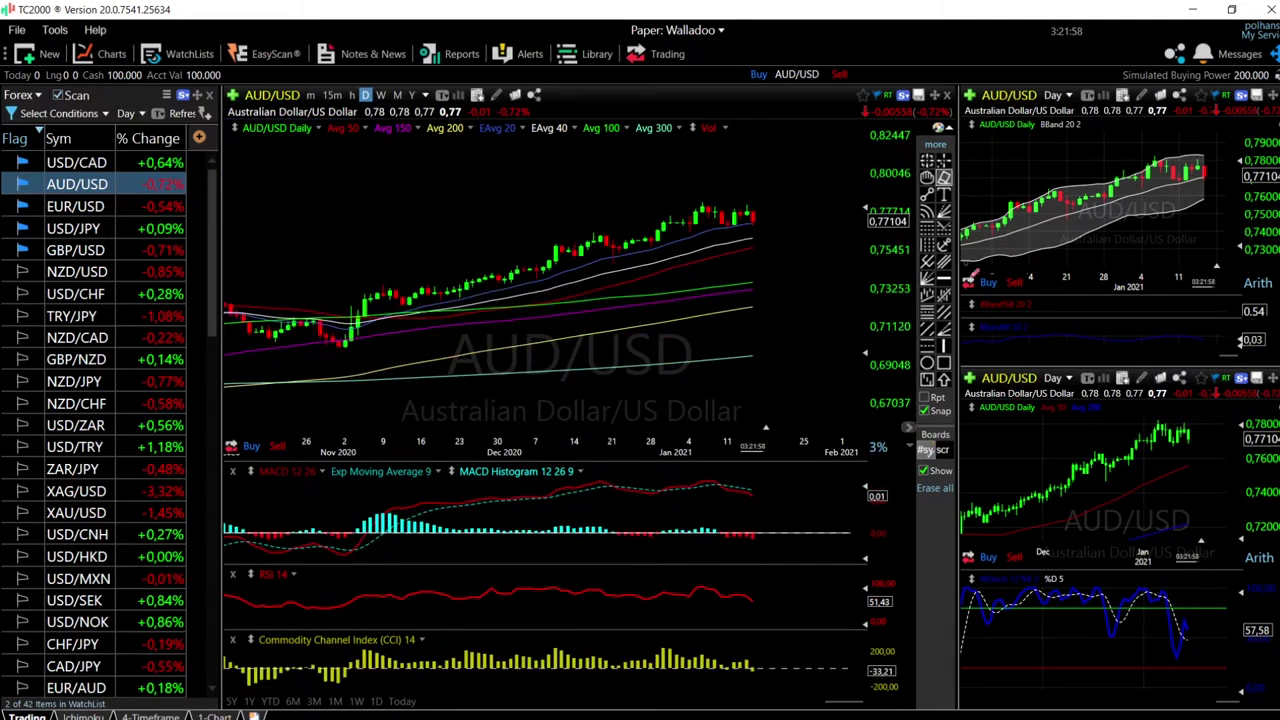
Draw a rising trend line along the AUD/USD lows from early November 2020 to about 0,77716, beyond the latest candle.
{"action": "left_click_drag", "start_coordinate": [362, 333], "coordinate": [370, 301]}
{"action": "left_click", "coordinate": [944, 177]}
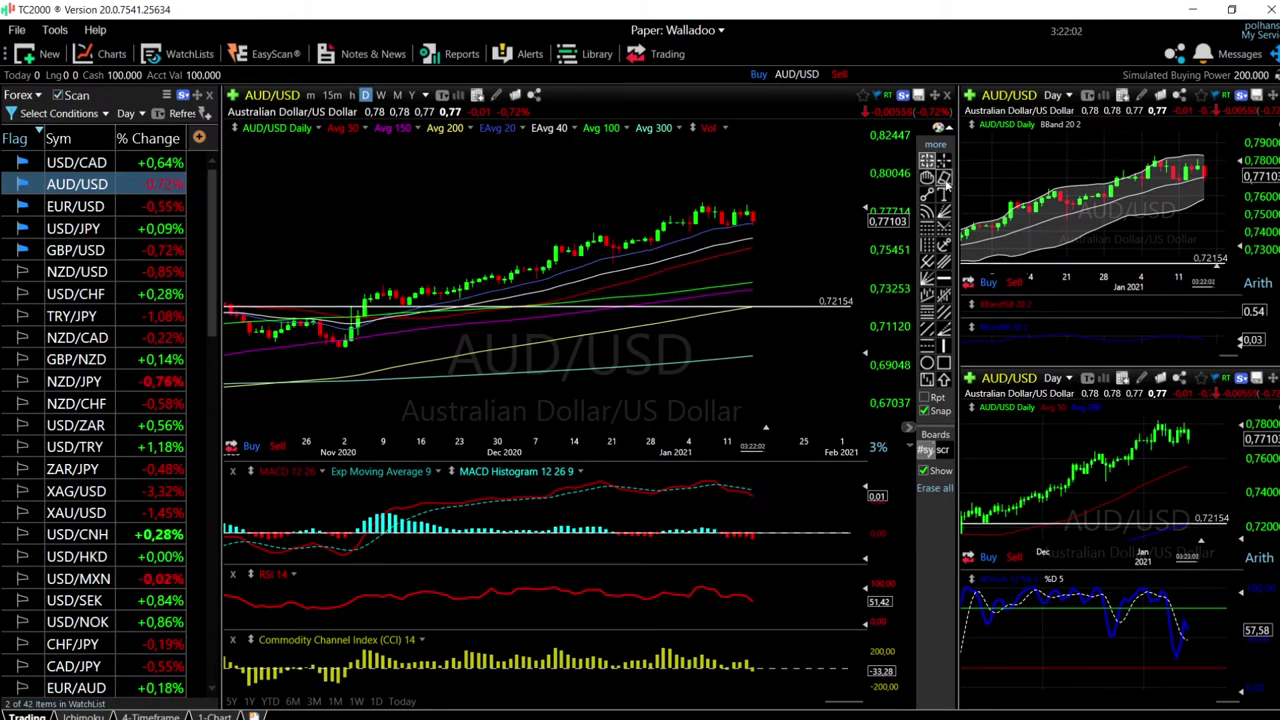
{"action": "left_click", "coordinate": [927, 194]}
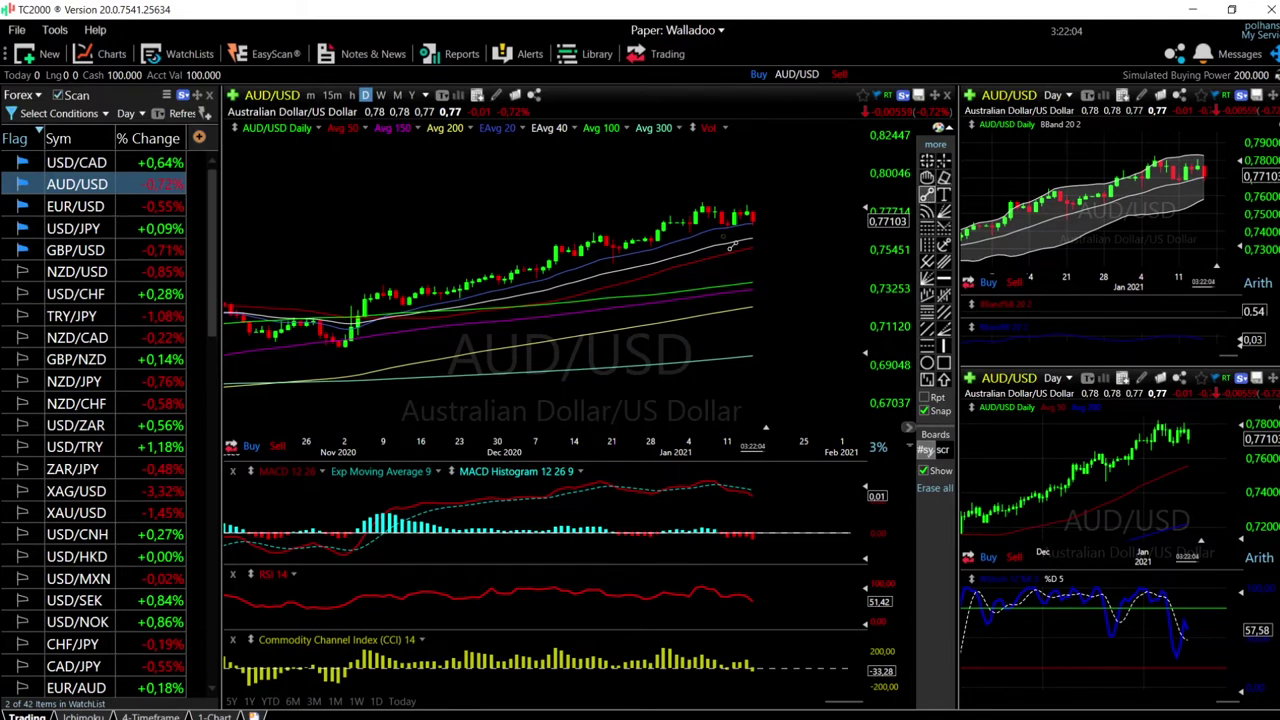
{"action": "left_click_drag", "start_coordinate": [362, 328], "coordinate": [790, 212]}
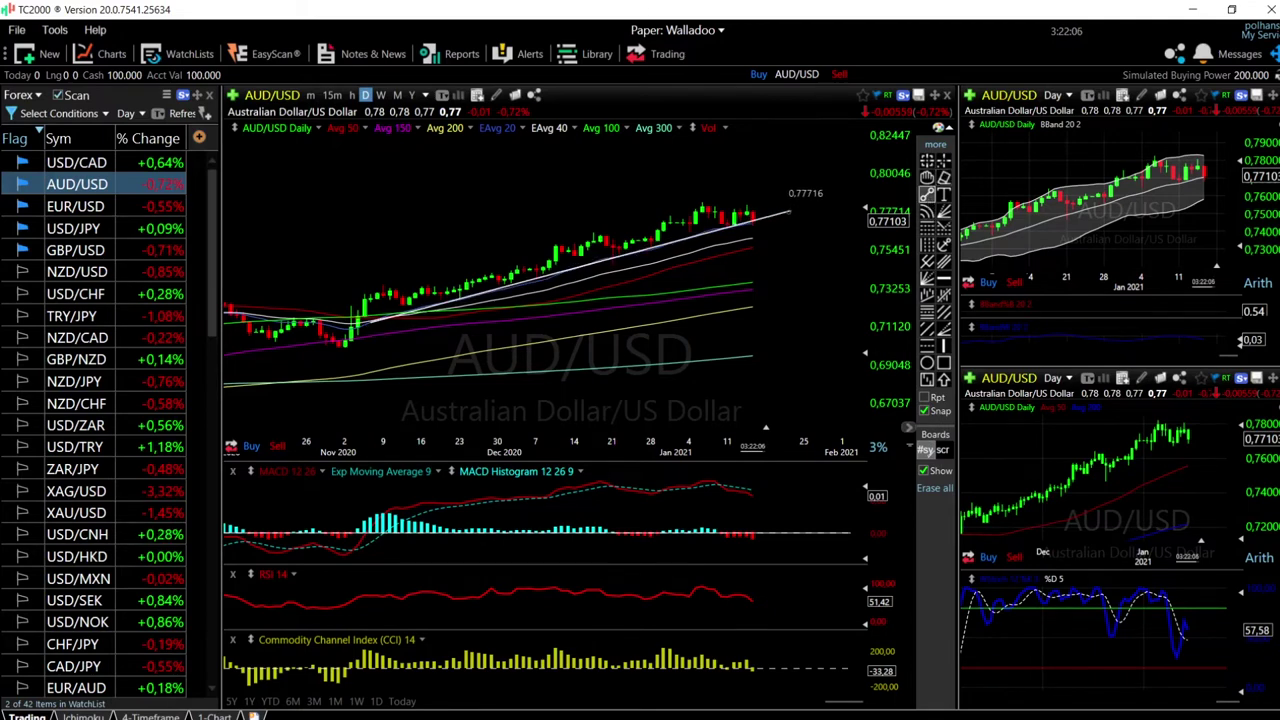
Draw a rising trend line above the AUD/USD highs from 0,72842 on 01.11.2020 to 0,79924 on 22.01.2021.
{"action": "left_click", "coordinate": [927, 194]}
{"action": "mouse_move", "coordinate": [352, 306]}
{"action": "left_mouse_down"}
{"action": "mouse_move", "coordinate": [754, 200]}
{"action": "mouse_move", "coordinate": [790, 172]}
{"action": "left_mouse_up"}
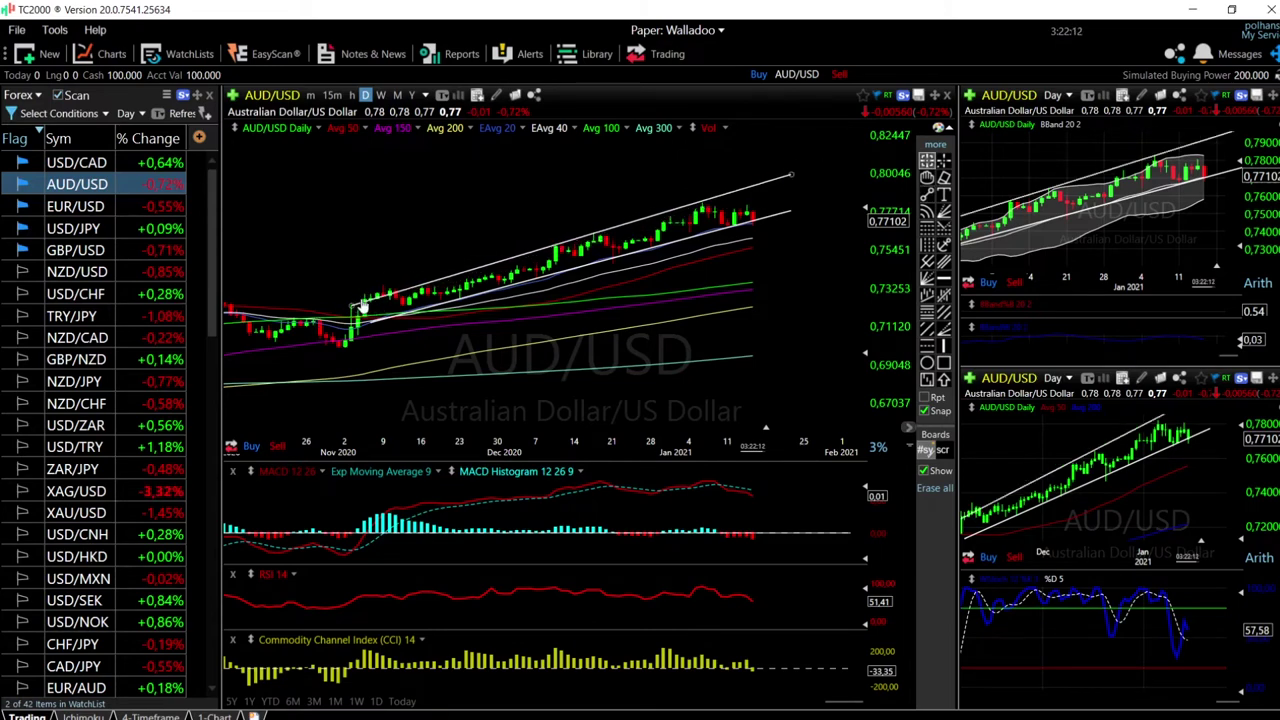
{"action": "left_click_drag", "start_coordinate": [355, 310], "coordinate": [338, 295]}
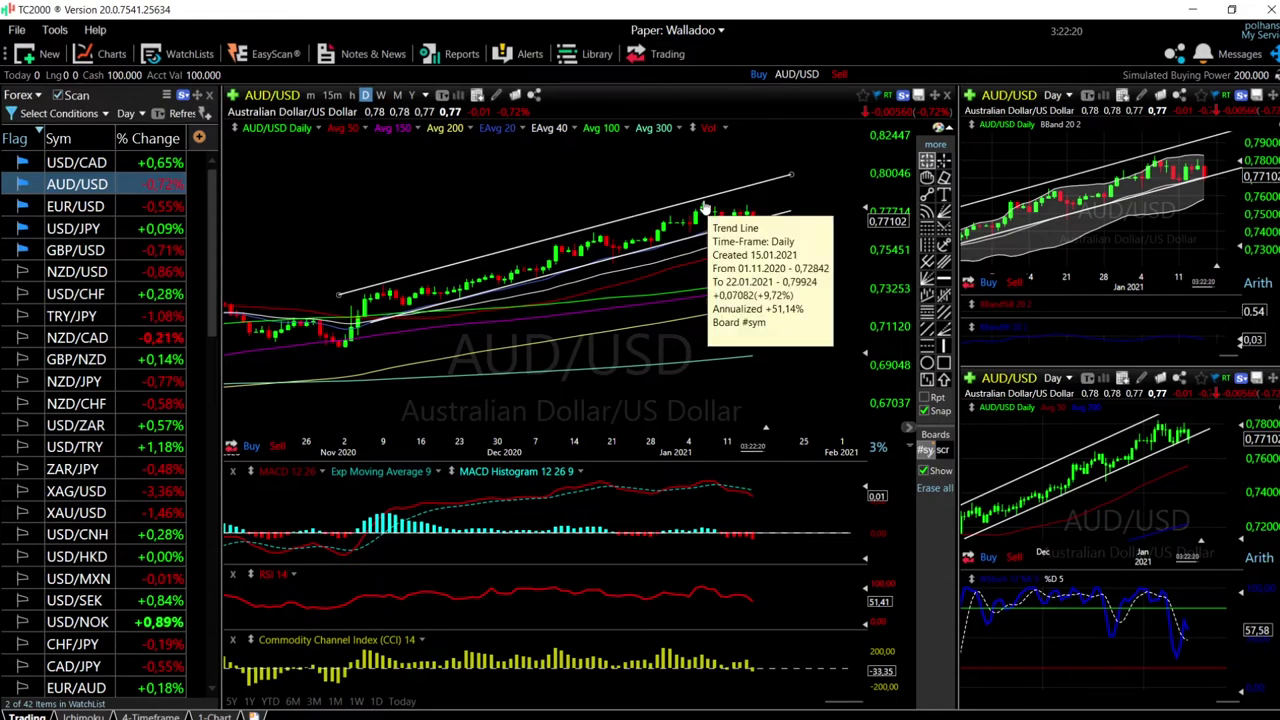
Examine the AUD/USD price inside the rising channel, including the 21 December 2020 candle's dip below the lower trend line.
{"action": "scroll", "coordinate": [758, 245], "scroll_direction": "up", "scroll_amount": 3}
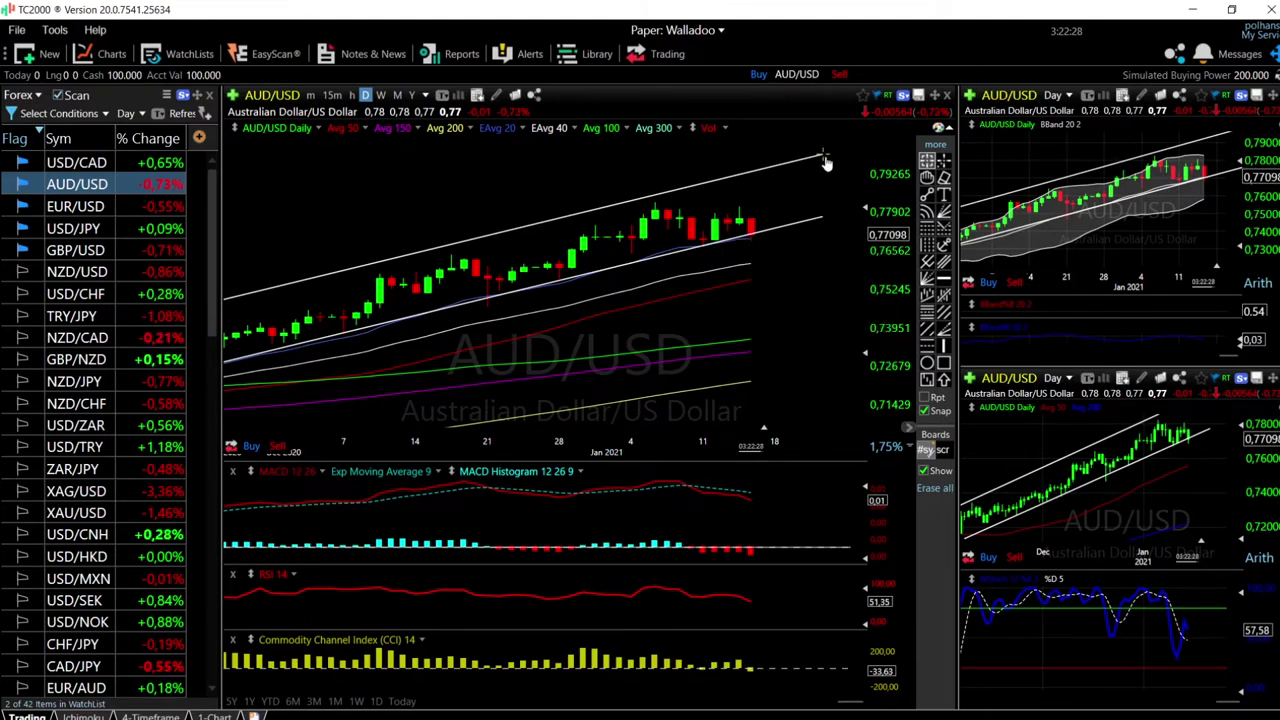
{"action": "scroll", "coordinate": [790, 293], "scroll_direction": "down", "scroll_amount": 4}
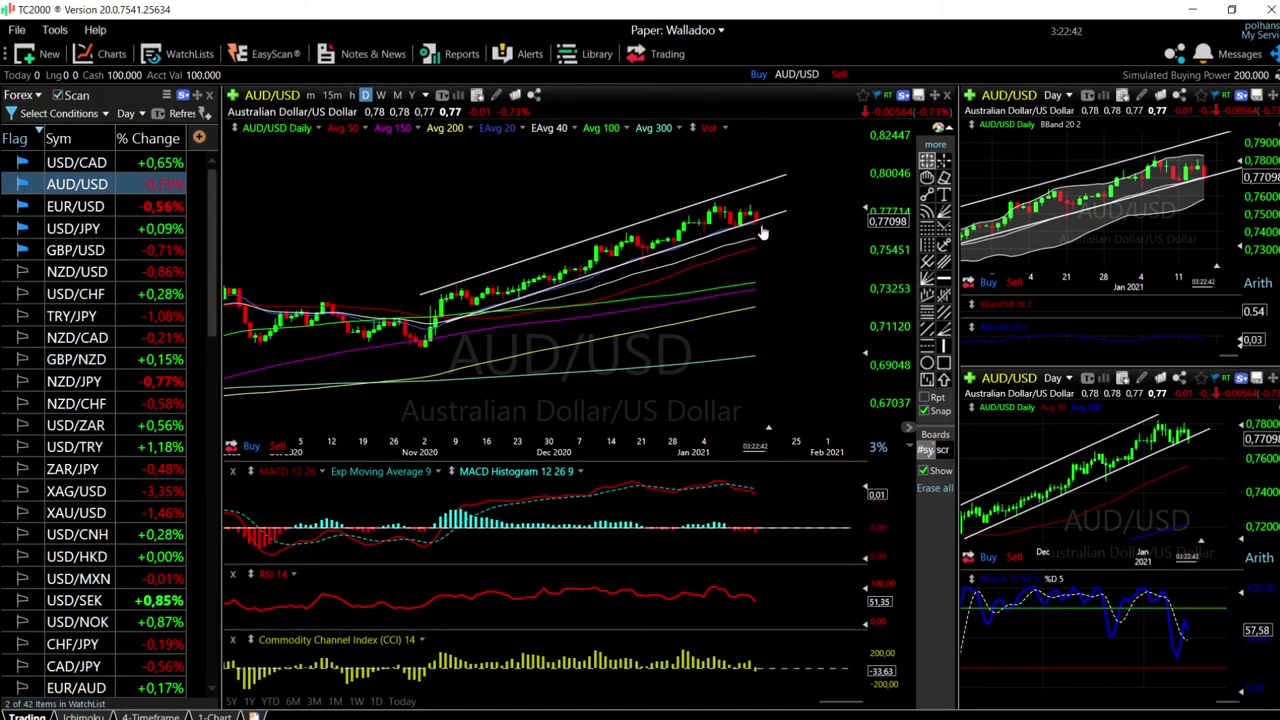
{"action": "scroll", "coordinate": [761, 302], "scroll_direction": "up", "scroll_amount": 2}
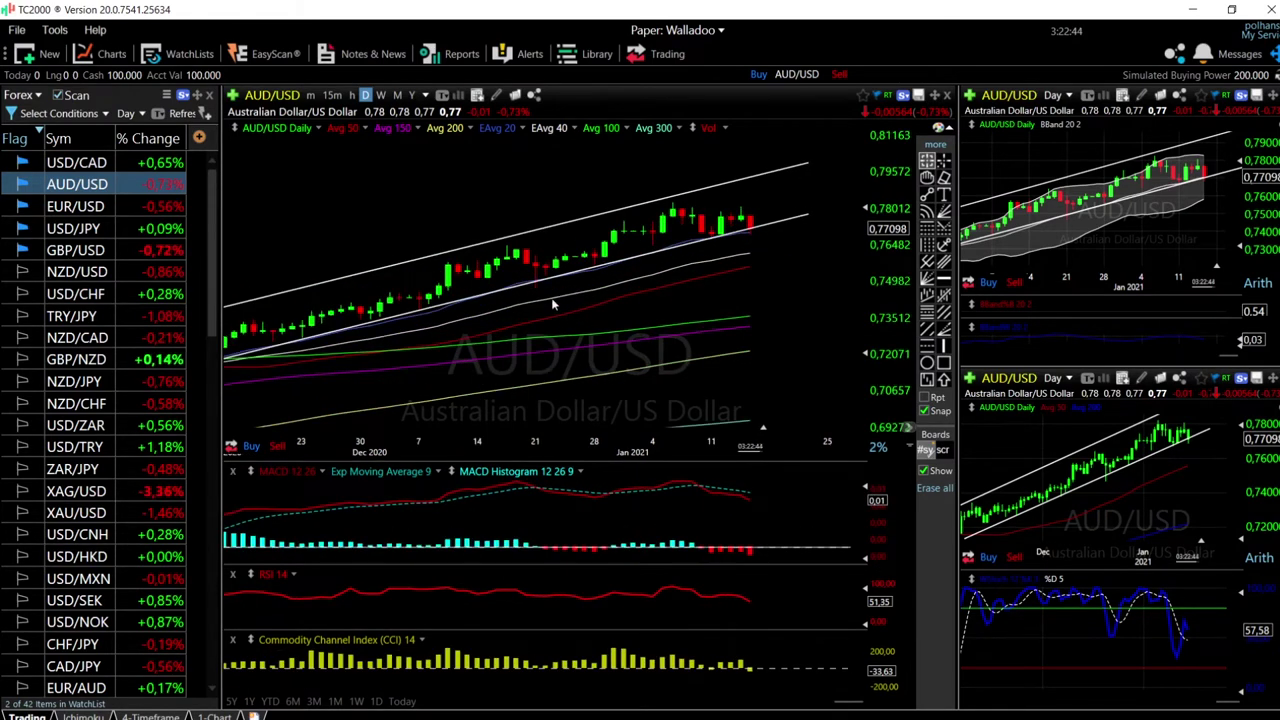
{"action": "left_click_drag", "start_coordinate": [536, 294], "coordinate": [536, 293]}
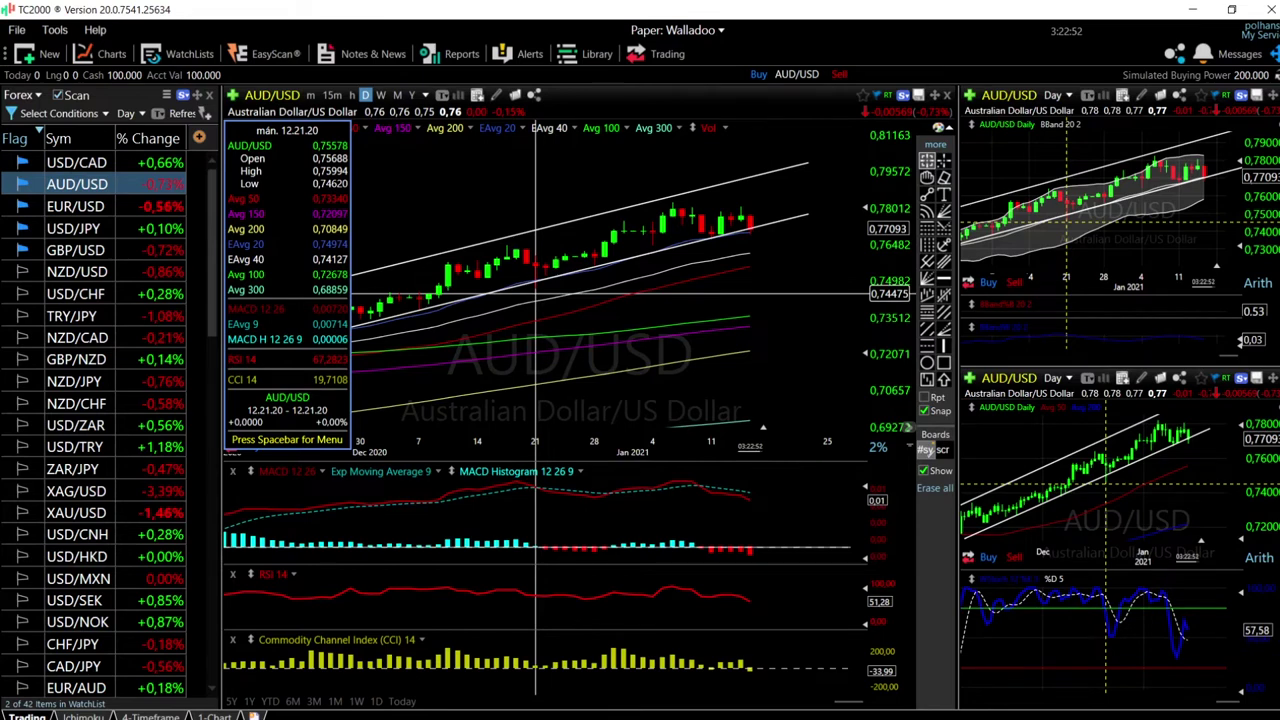
{"action": "left_click_drag", "start_coordinate": [535, 300], "coordinate": [535, 295]}
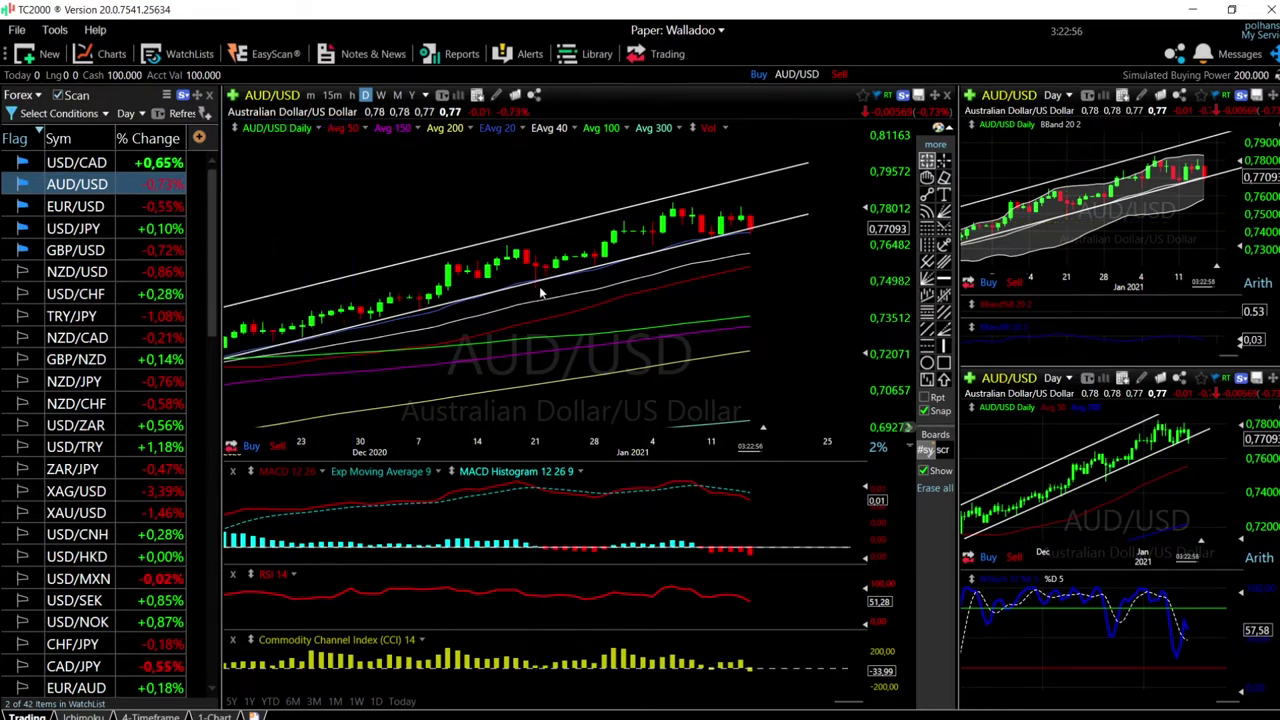
{"action": "scroll", "coordinate": [794, 303], "scroll_direction": "down", "scroll_amount": 2}
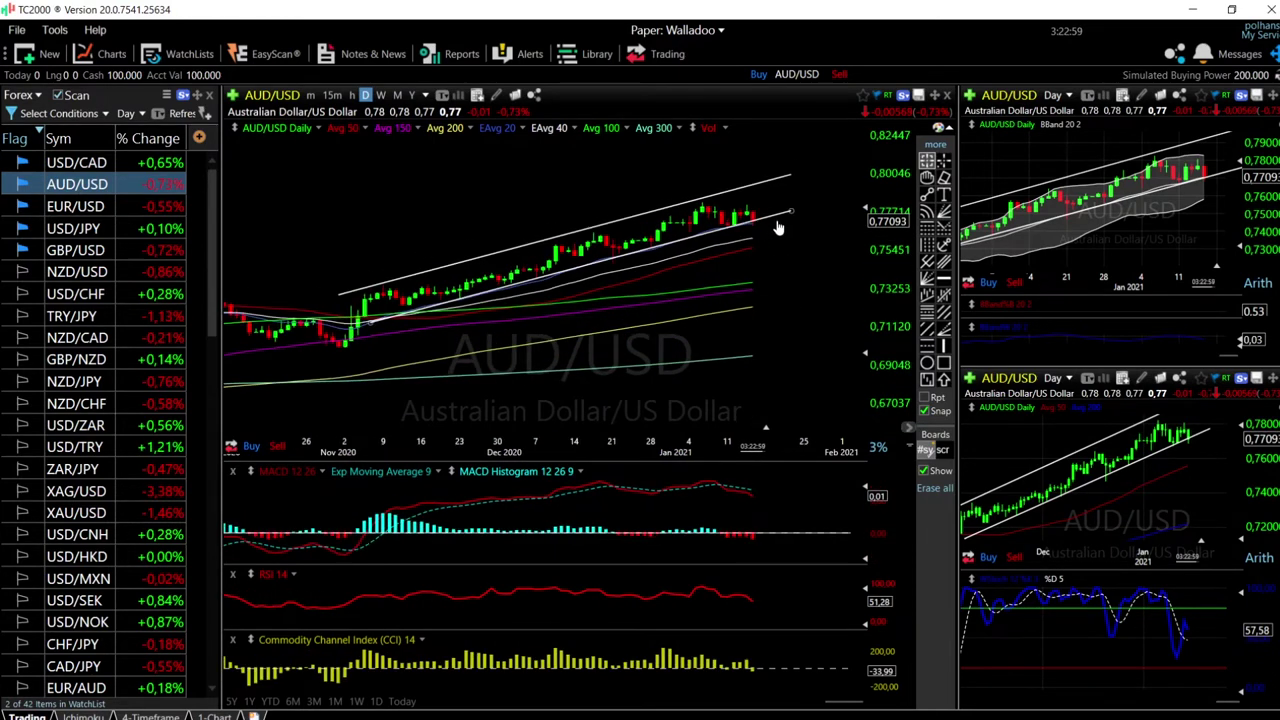
{"action": "mouse_move", "coordinate": [755, 228]}
Bring up the USD/CAD daily chart and compare the latest candles with the 20-, 40- and 50-day averages.
{"action": "left_click", "coordinate": [80, 163]}
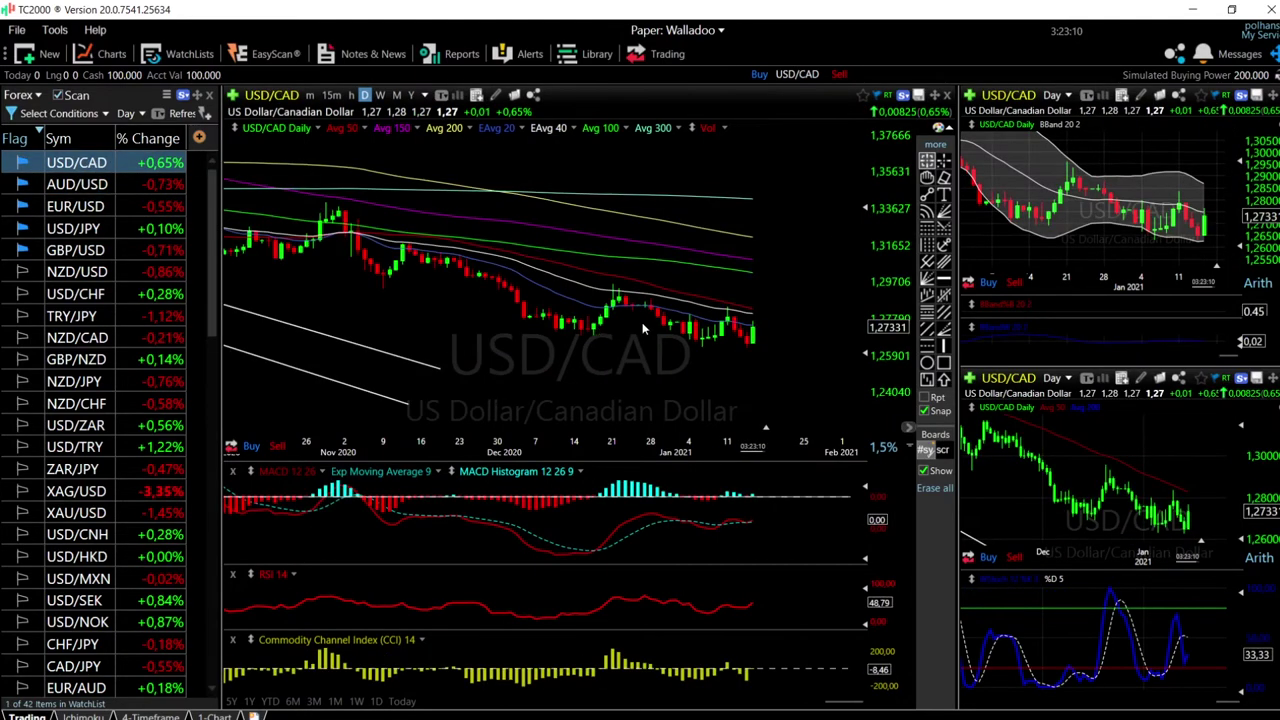
{"action": "scroll", "coordinate": [782, 350], "scroll_direction": "up", "scroll_amount": 3}
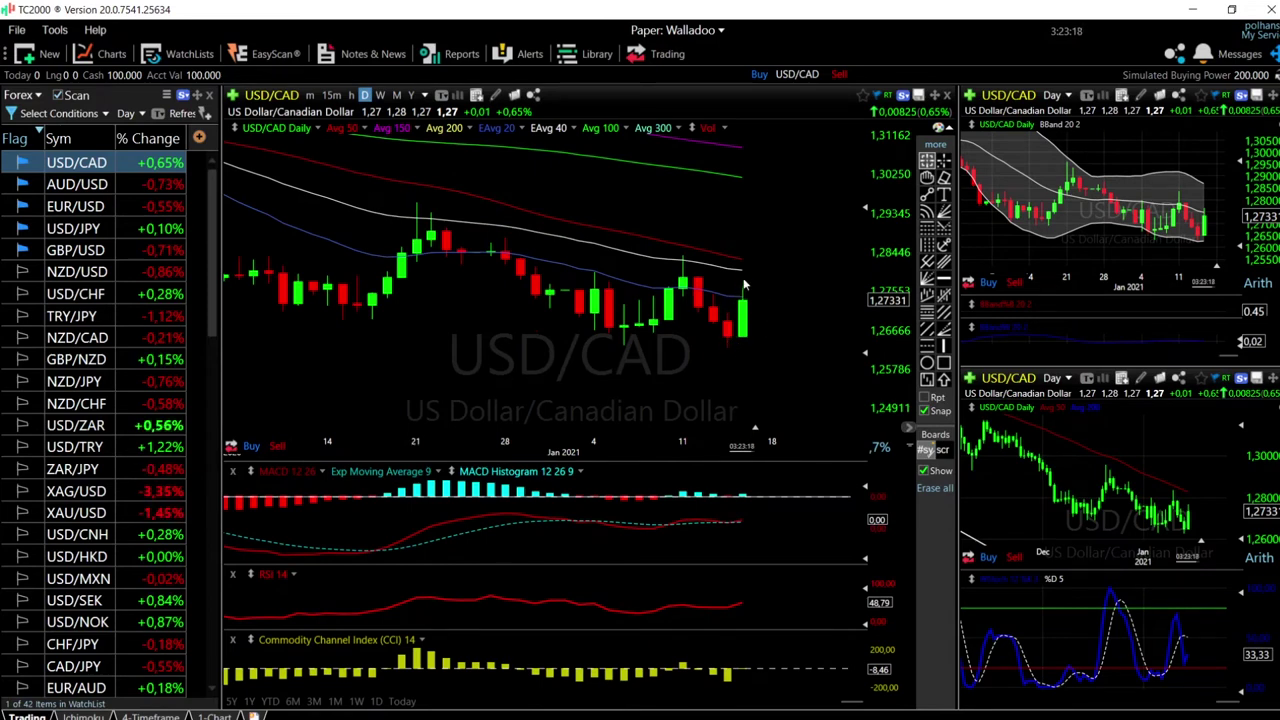
{"action": "scroll", "coordinate": [764, 327], "scroll_direction": "down", "scroll_amount": 3}
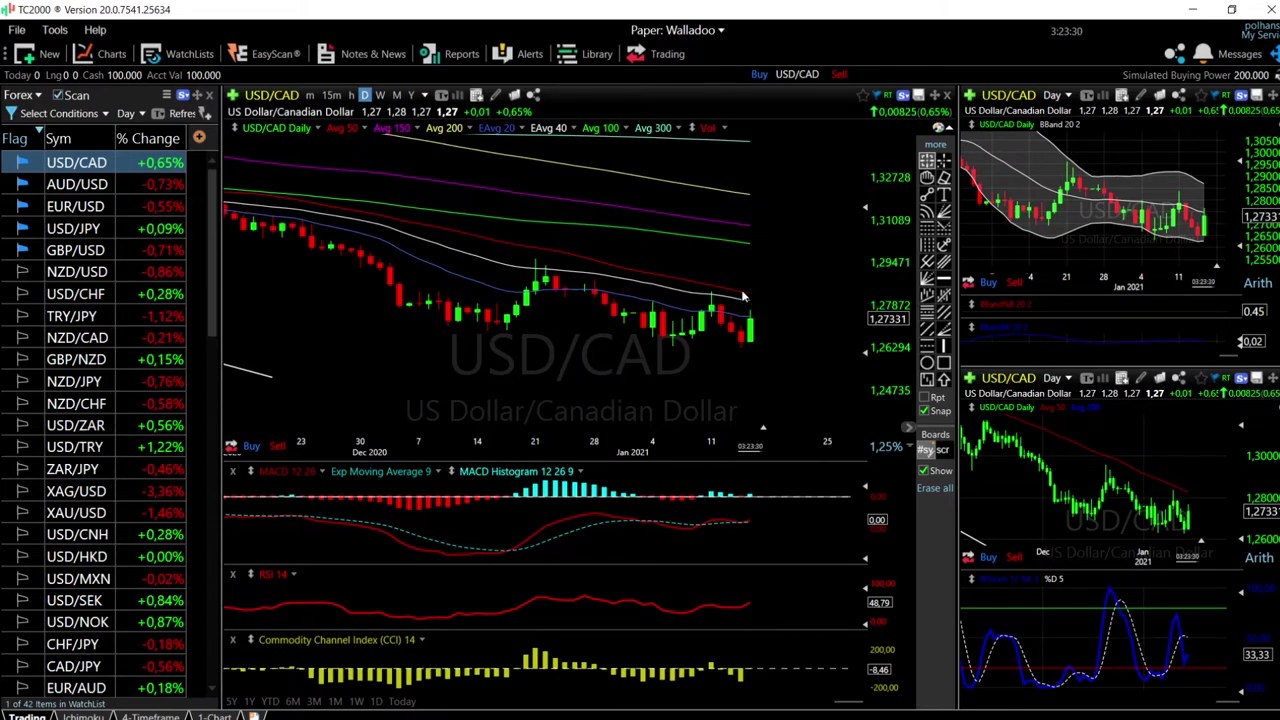
{"action": "left_click", "coordinate": [750, 303]}
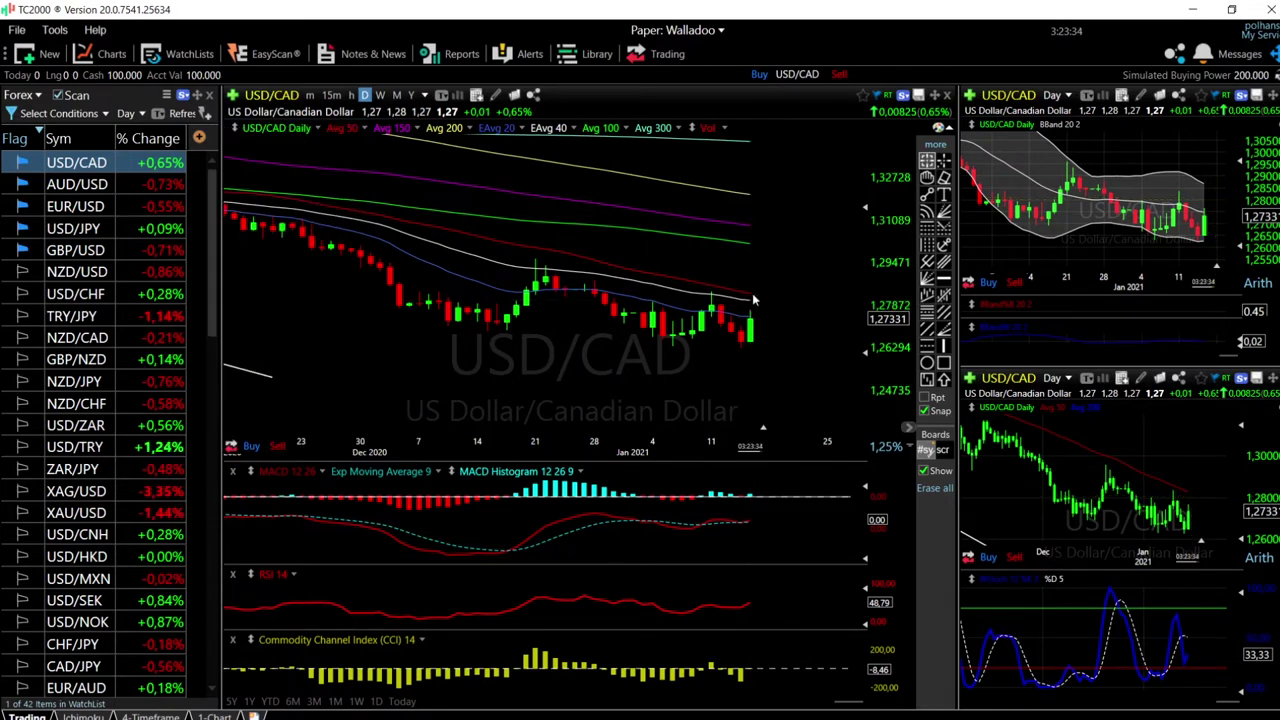
{"action": "left_click", "coordinate": [750, 303]}
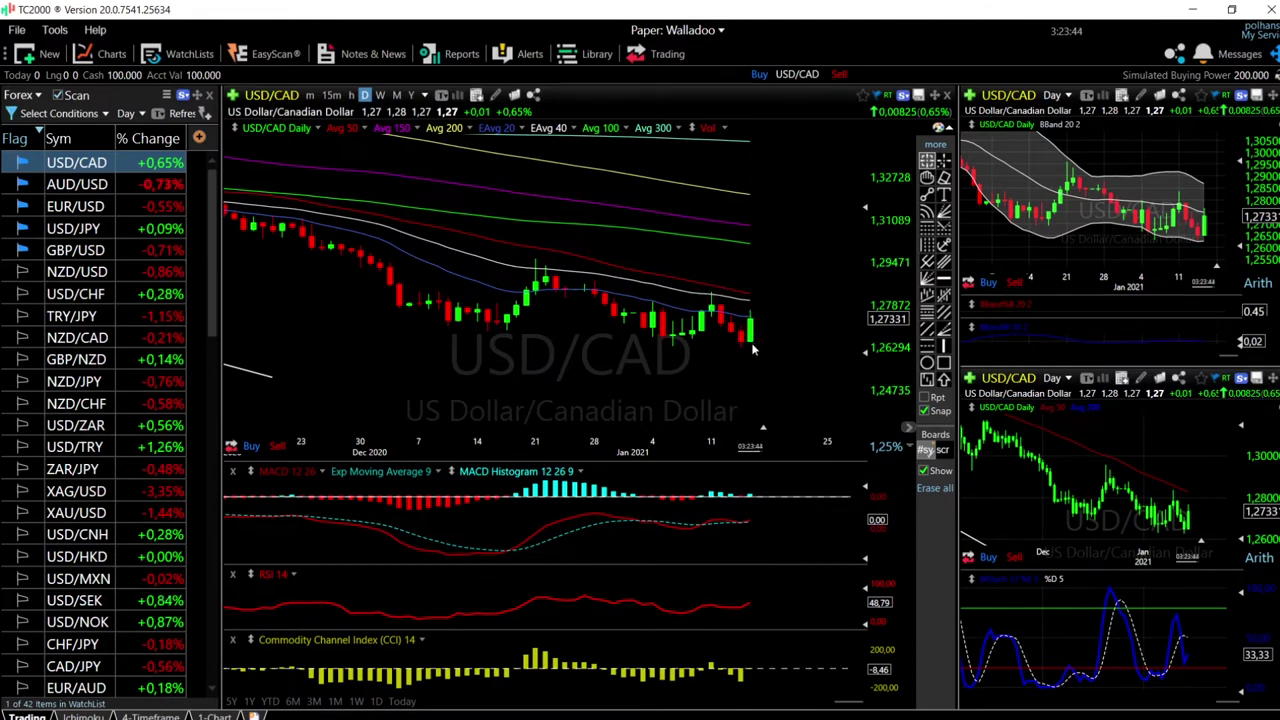
{"action": "scroll", "coordinate": [760, 328], "scroll_direction": "up", "scroll_amount": 4}
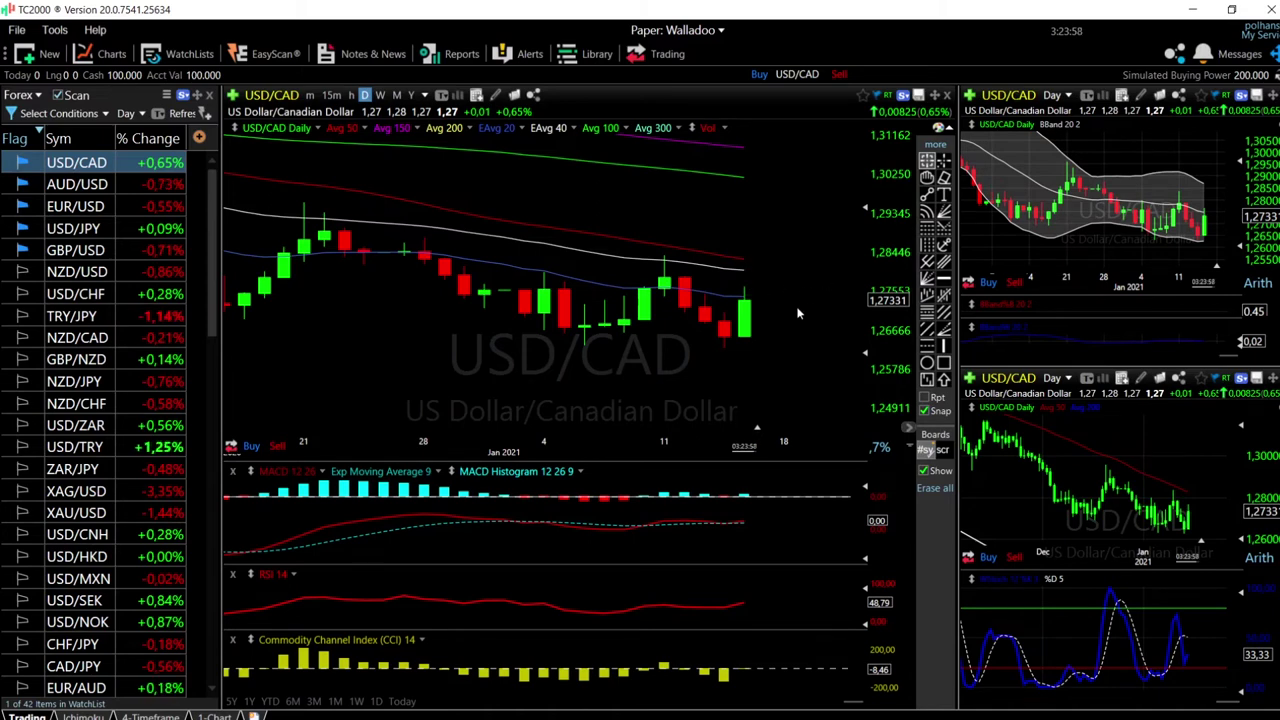
{"action": "scroll", "coordinate": [801, 308], "scroll_direction": "down", "scroll_amount": 1}
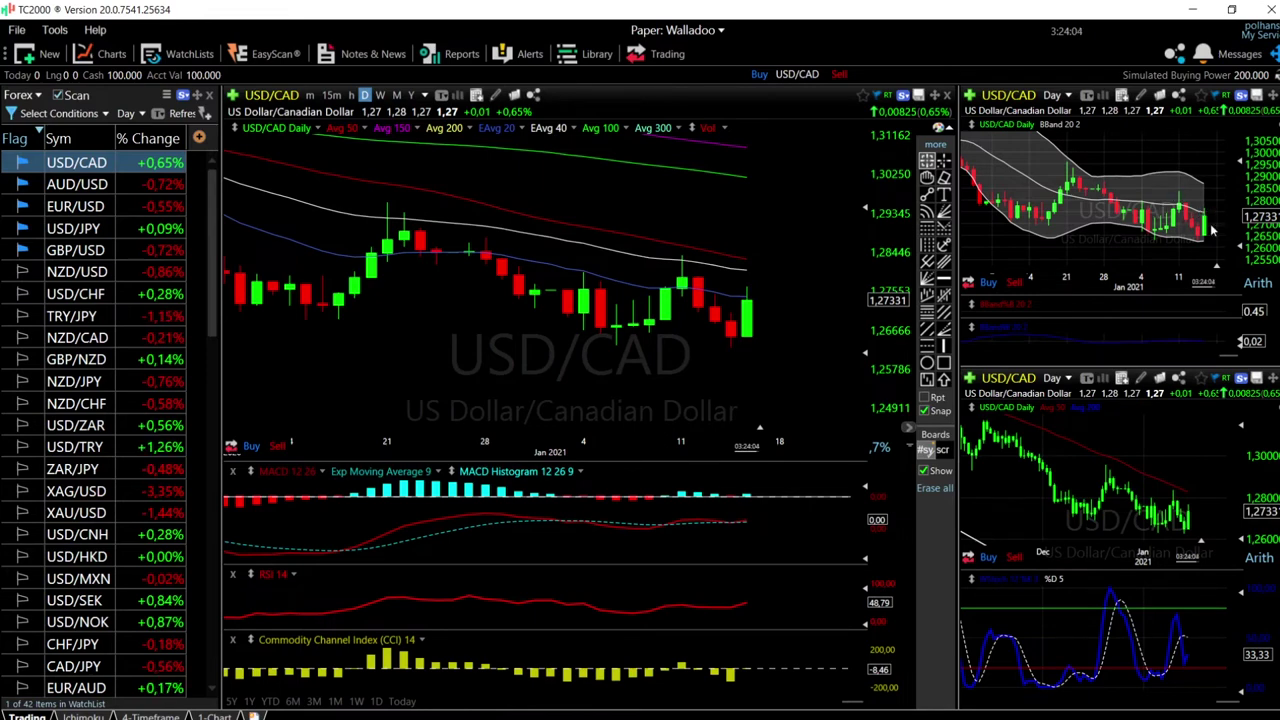
Extend the USD/CAD Bollinger band chart to earlier months, and review the longer downtrend on the main daily chart.
{"action": "scroll", "coordinate": [1187, 232], "scroll_direction": "down", "scroll_amount": 5}
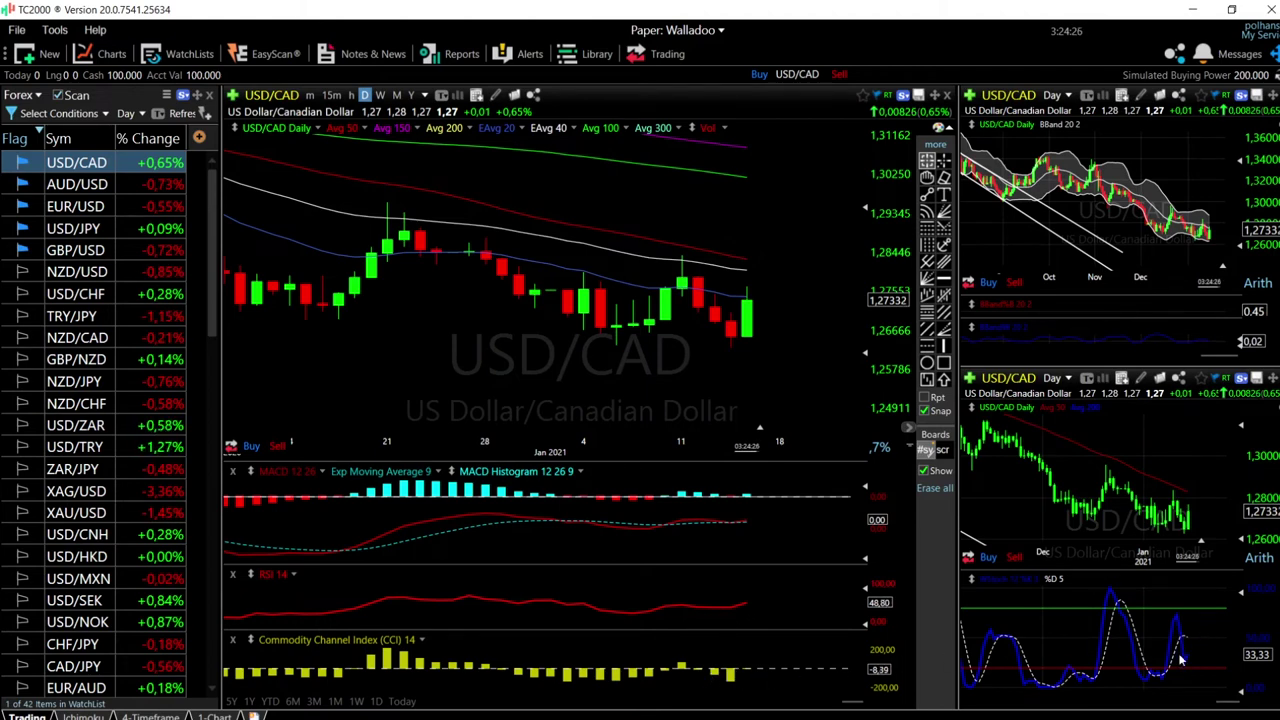
{"action": "scroll", "coordinate": [759, 343], "scroll_direction": "up", "scroll_amount": 1}
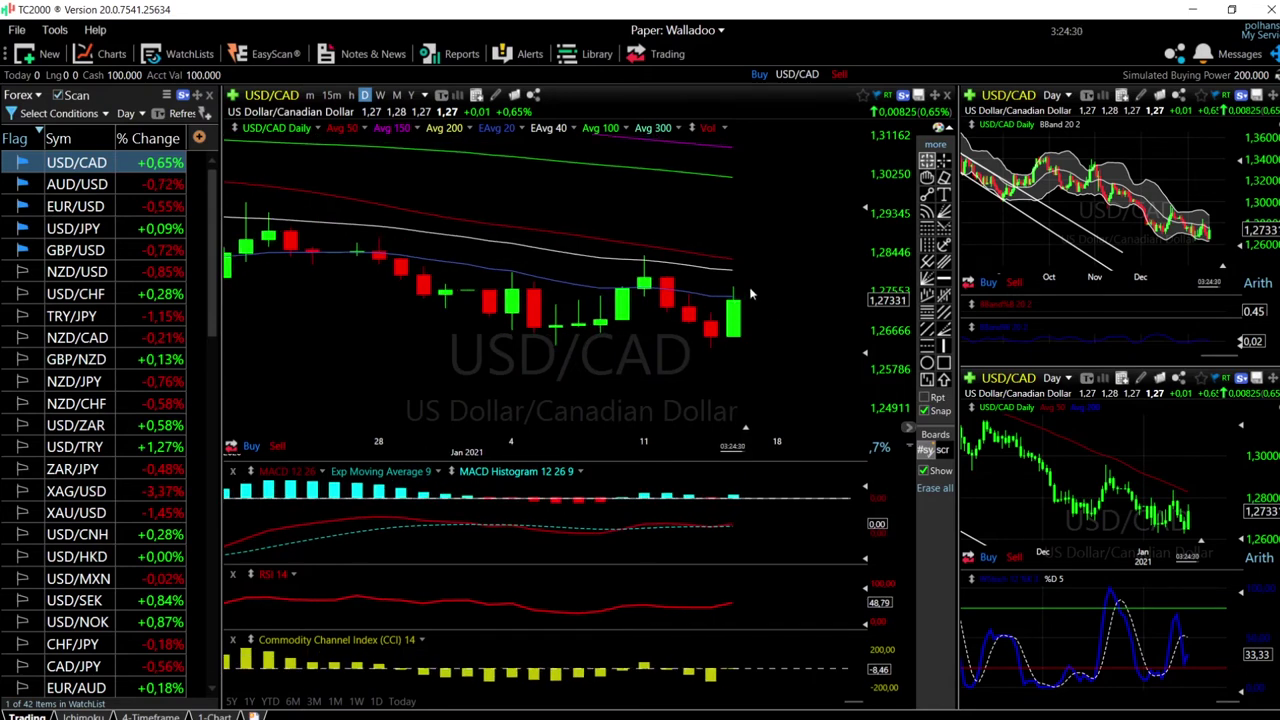
{"action": "scroll", "coordinate": [785, 376], "scroll_direction": "down", "scroll_amount": 3}
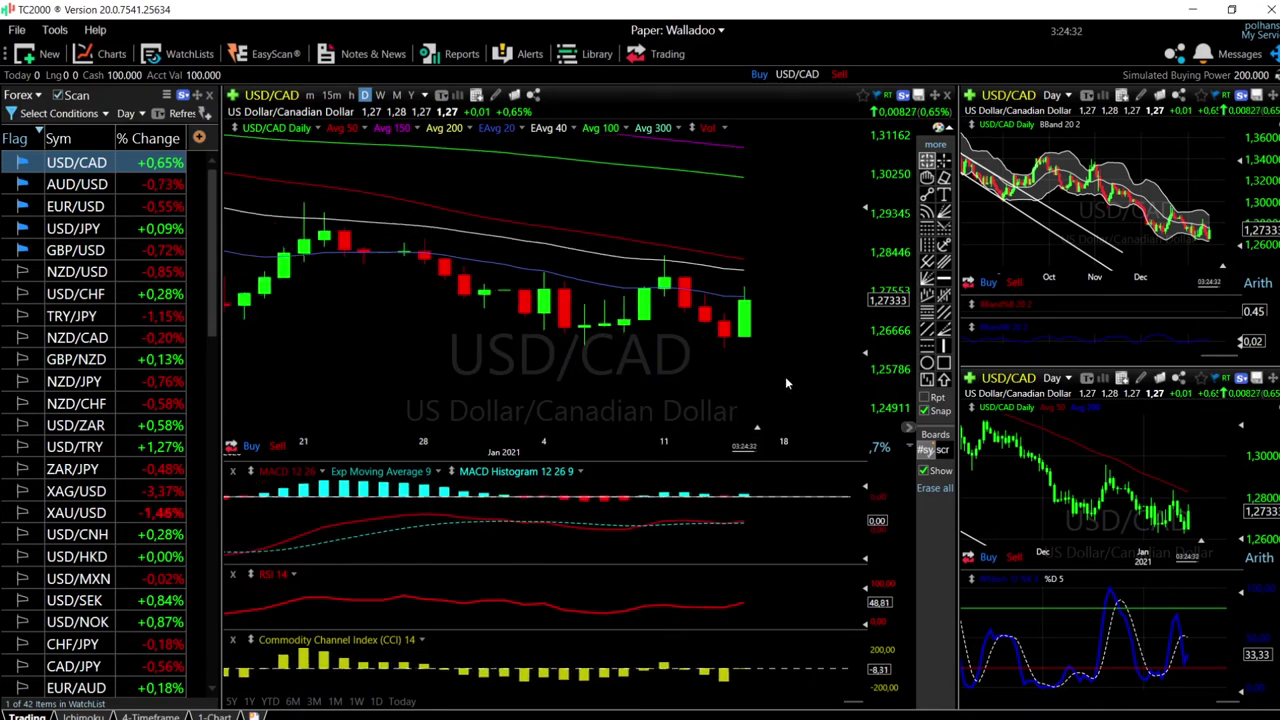
{"action": "scroll", "coordinate": [785, 383], "scroll_direction": "down", "scroll_amount": 1}
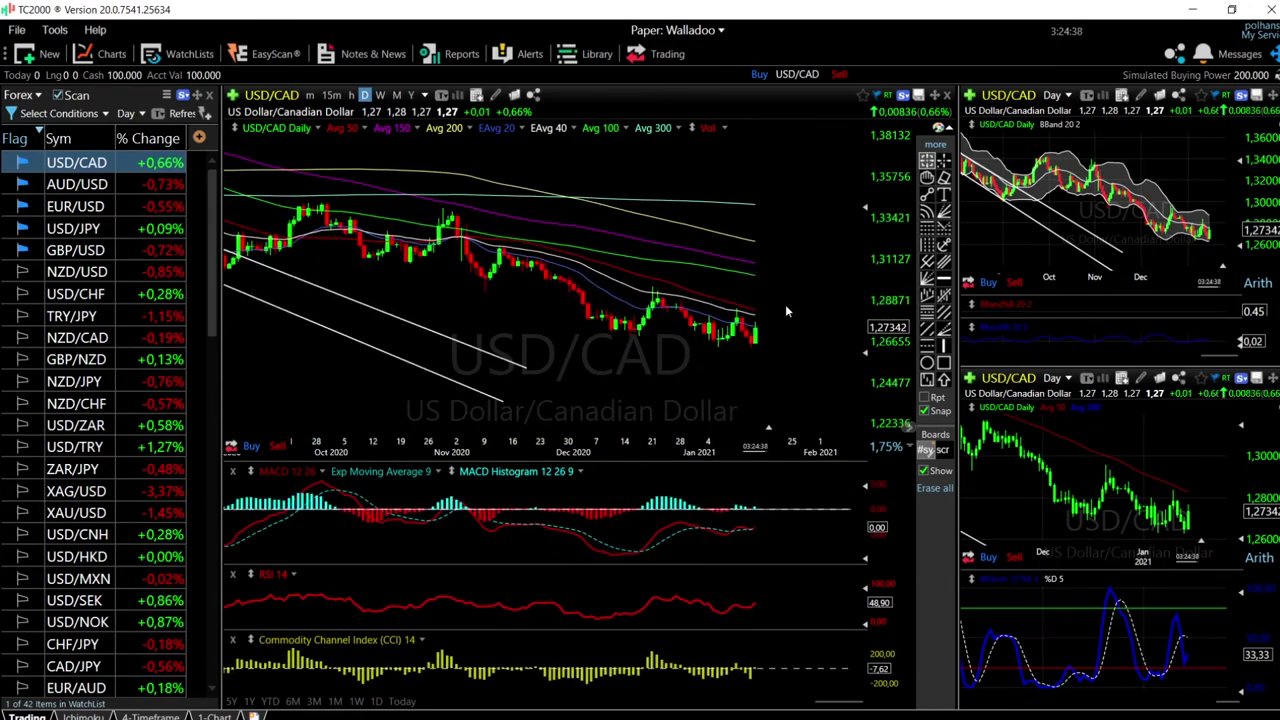
Bring up the USD/SEK daily chart and examine the rise from the 8,12260 support line, its moving averages and its Bollinger bands.
{"action": "left_click", "coordinate": [95, 600]}
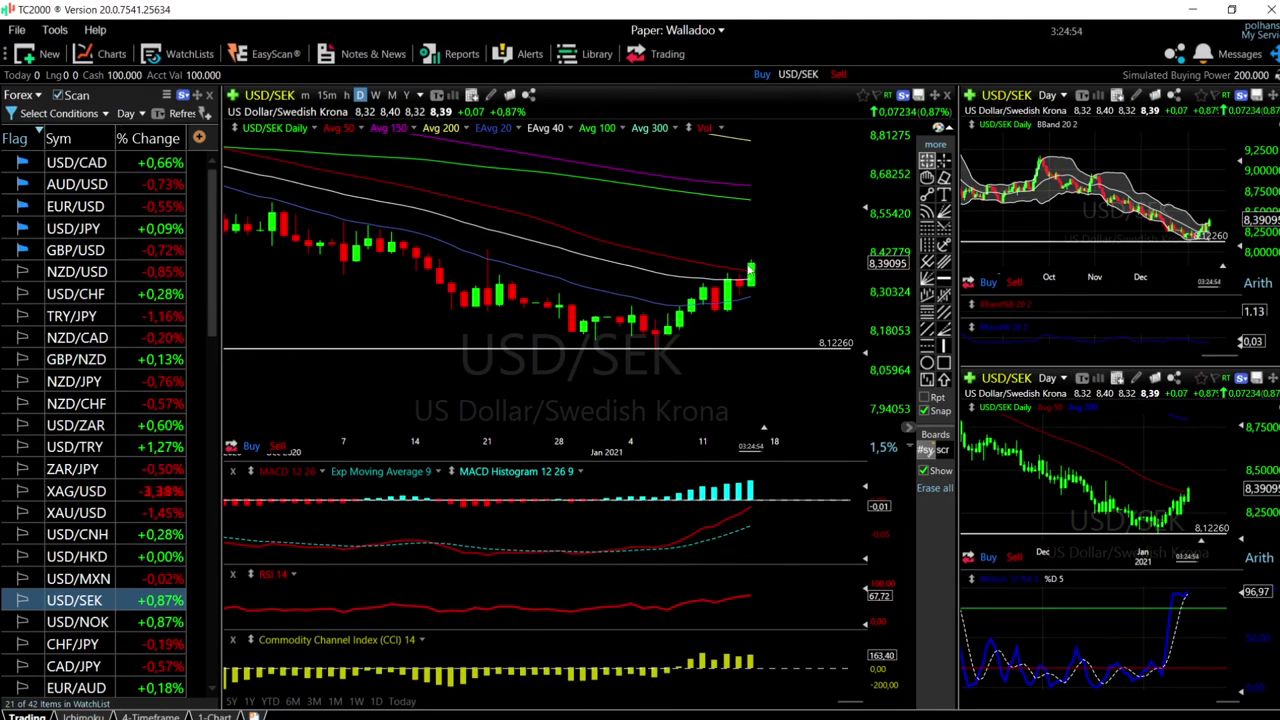
{"action": "scroll", "coordinate": [787, 262], "scroll_direction": "down", "scroll_amount": 3}
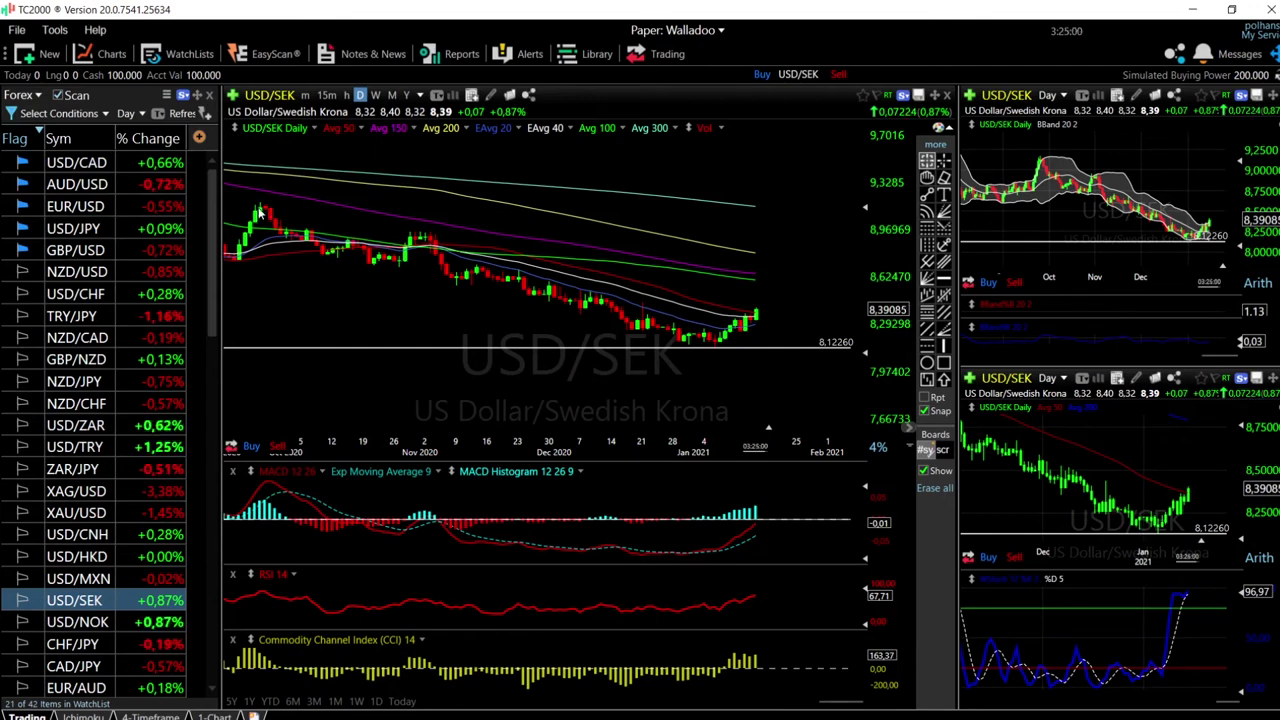
{"action": "scroll", "coordinate": [258, 213], "scroll_direction": "down", "scroll_amount": 2}
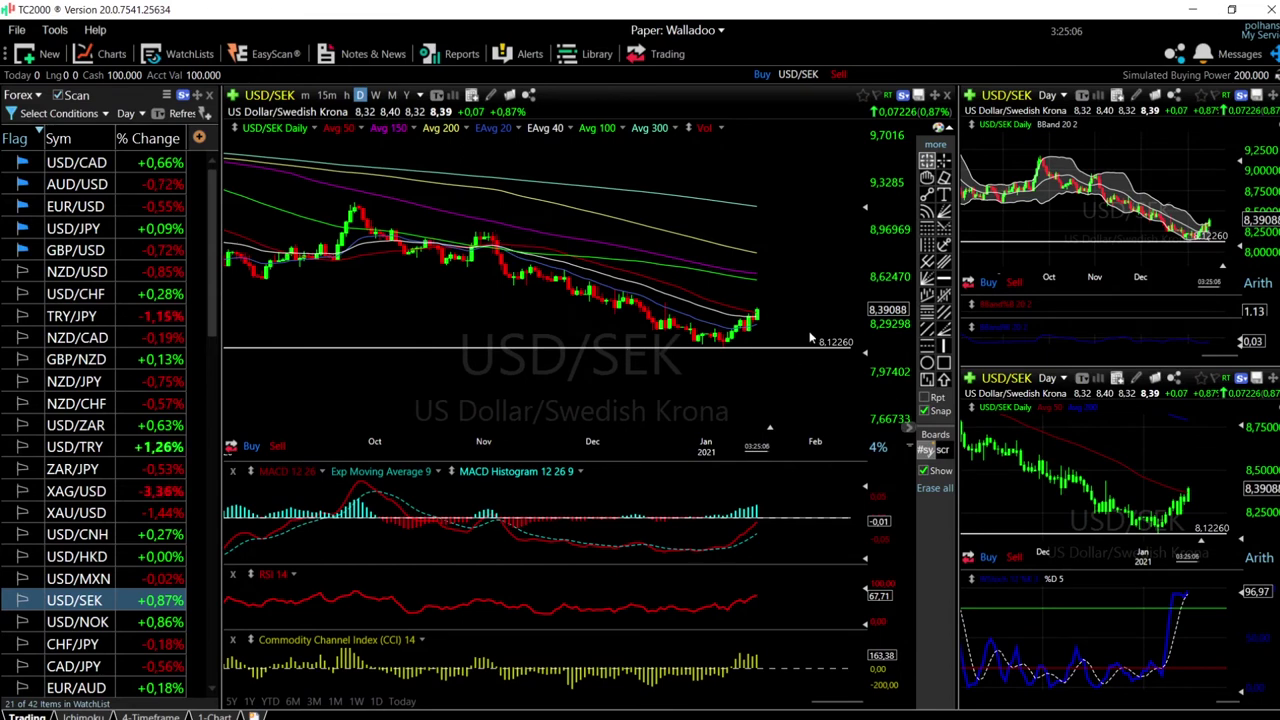
{"action": "scroll", "coordinate": [760, 268], "scroll_direction": "up", "scroll_amount": 6}
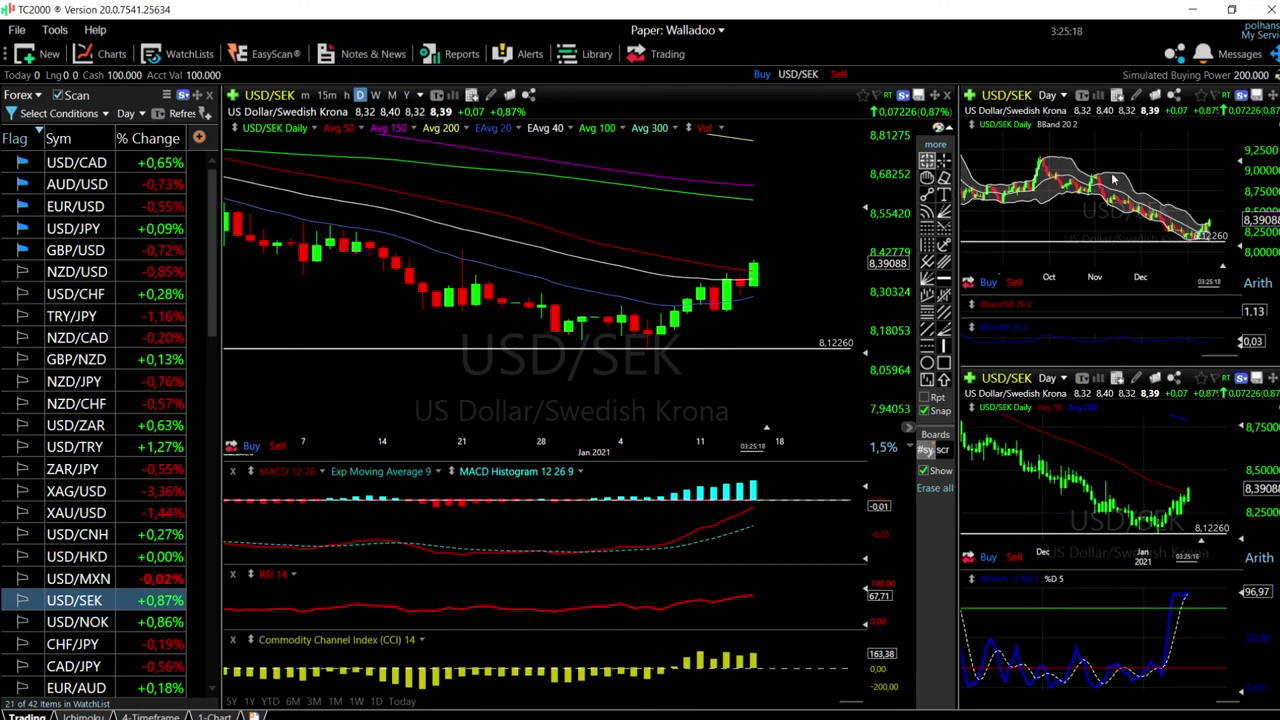
{"action": "scroll", "coordinate": [1113, 178], "scroll_direction": "up", "scroll_amount": 5}
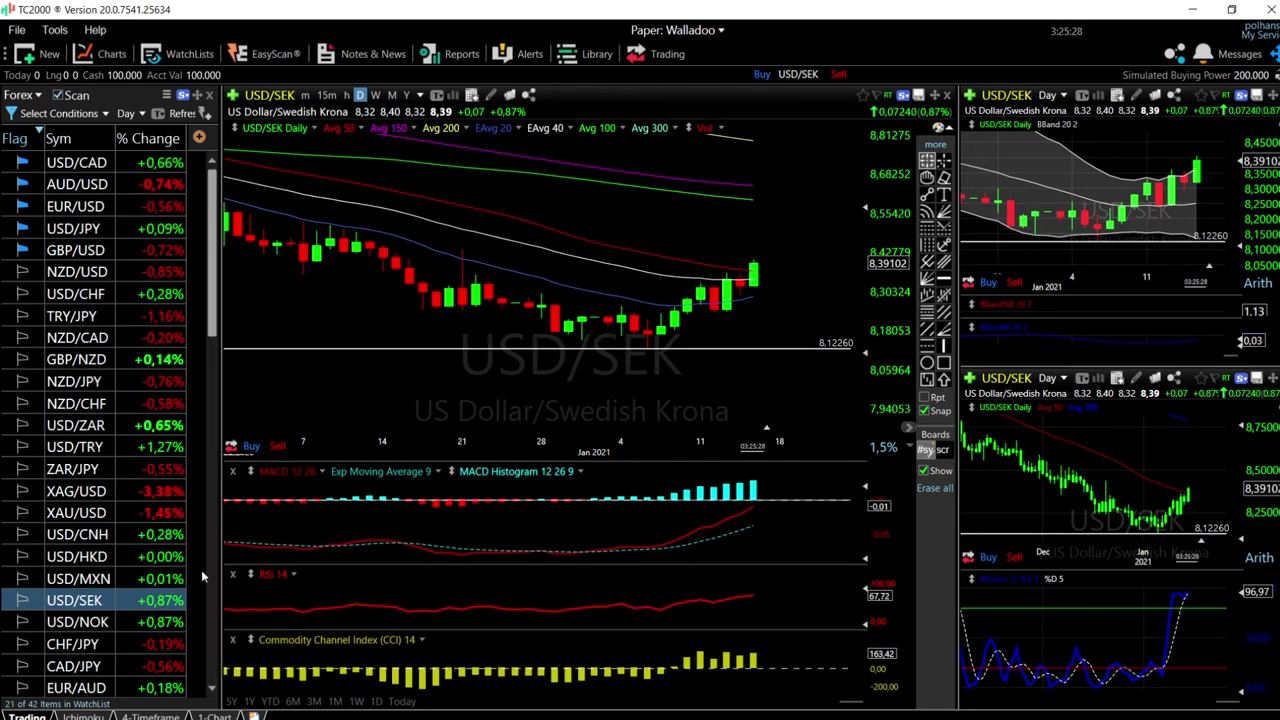
Bring up the USD/NOK daily chart and examine the recent candles between the 8,36227 support line and the moving averages.
{"action": "left_click", "coordinate": [150, 622]}
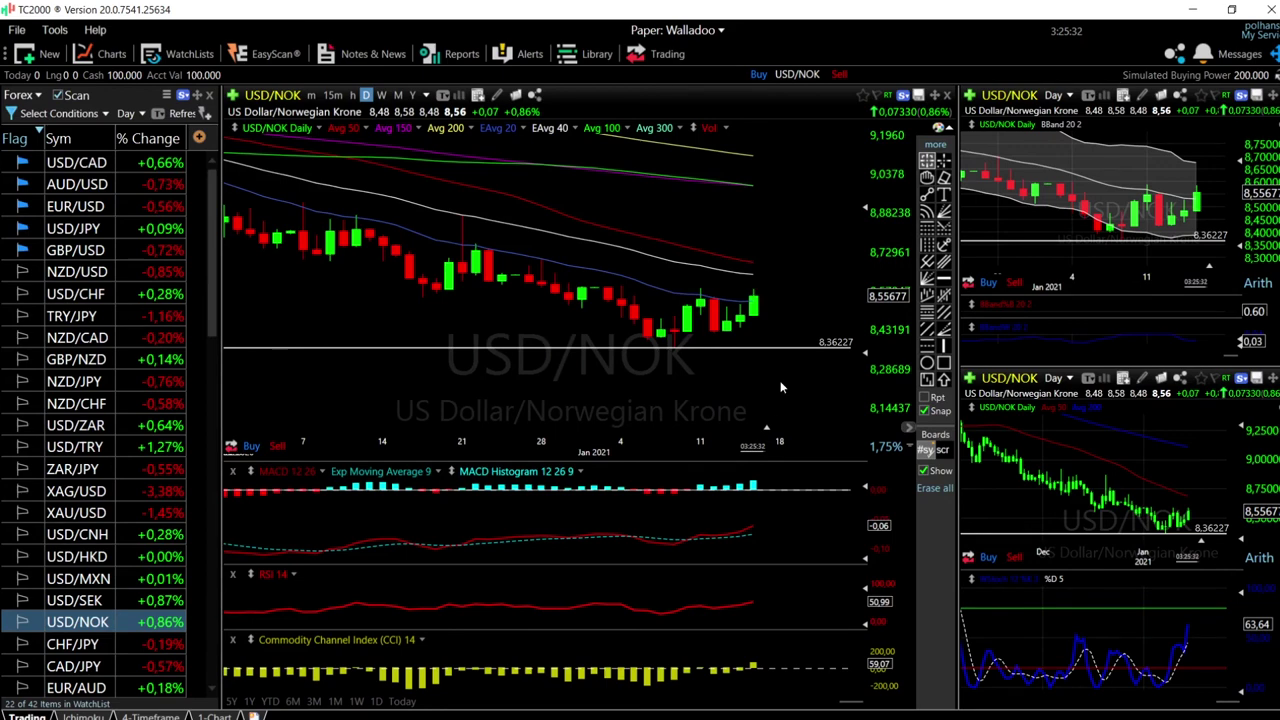
{"action": "scroll", "coordinate": [757, 292], "scroll_direction": "down", "scroll_amount": 2}
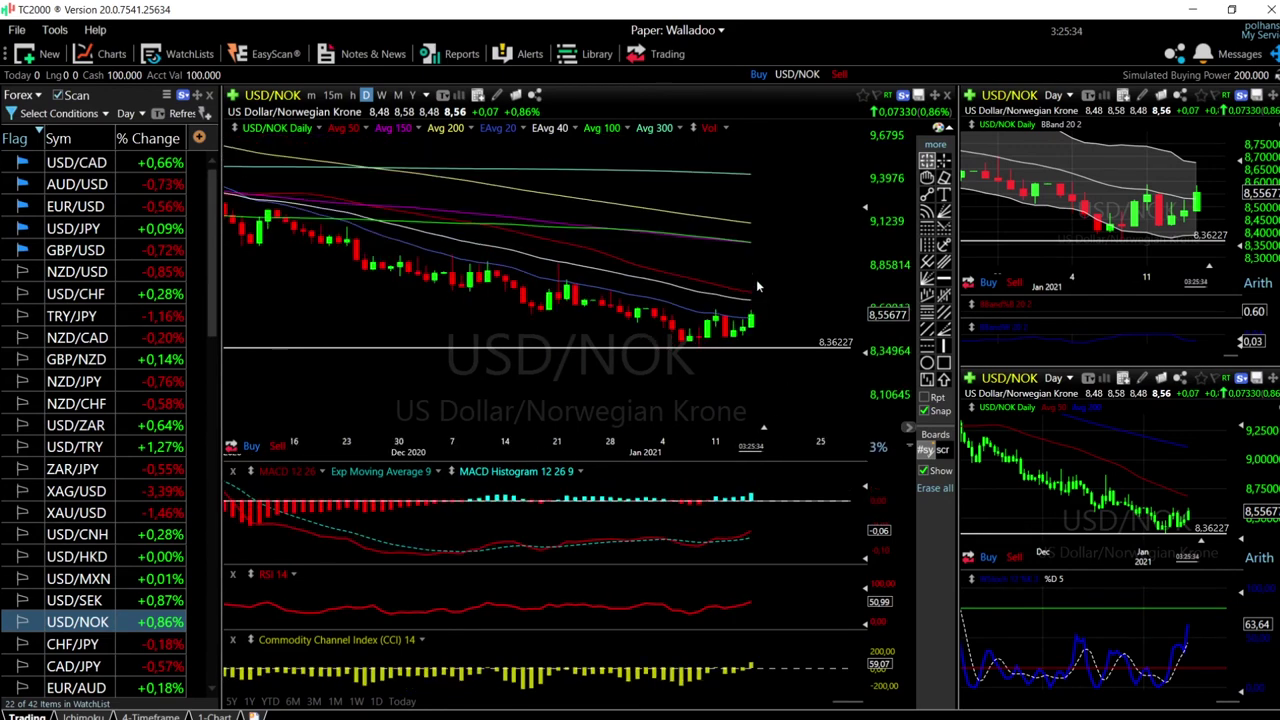
{"action": "scroll", "coordinate": [519, 292], "scroll_direction": "down", "scroll_amount": 1}
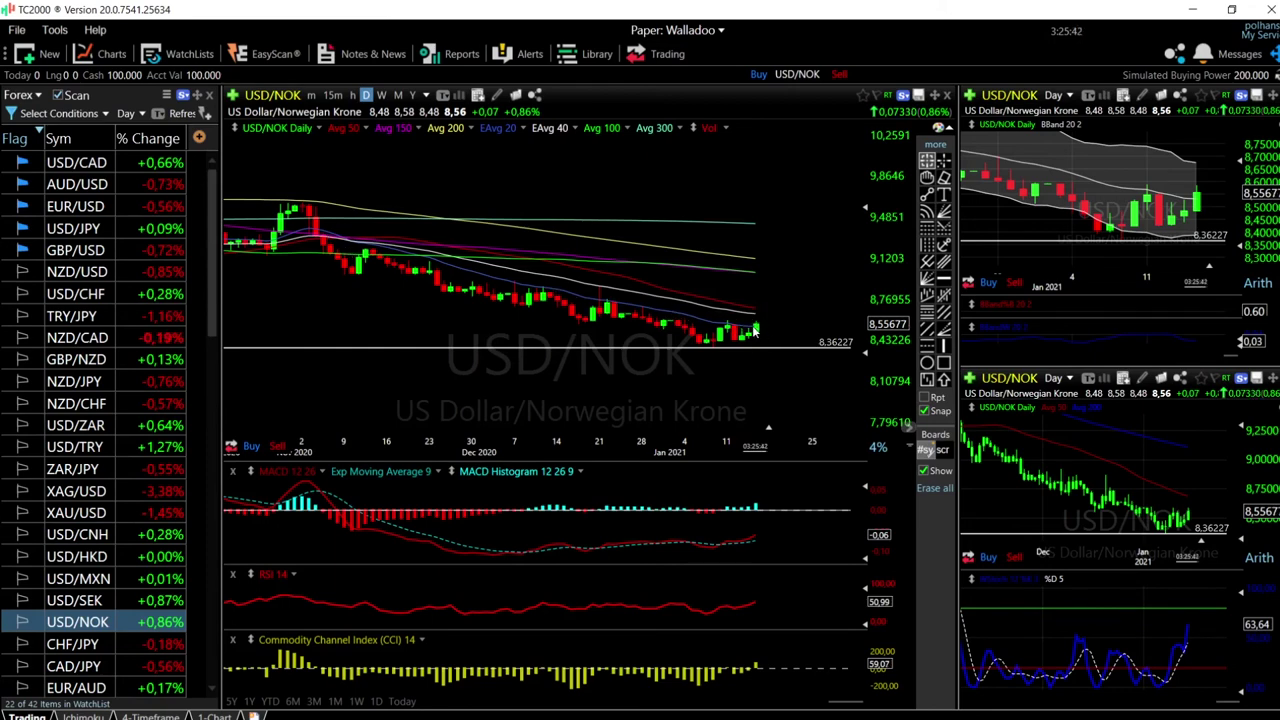
{"action": "scroll", "coordinate": [735, 330], "scroll_direction": "up", "scroll_amount": 2}
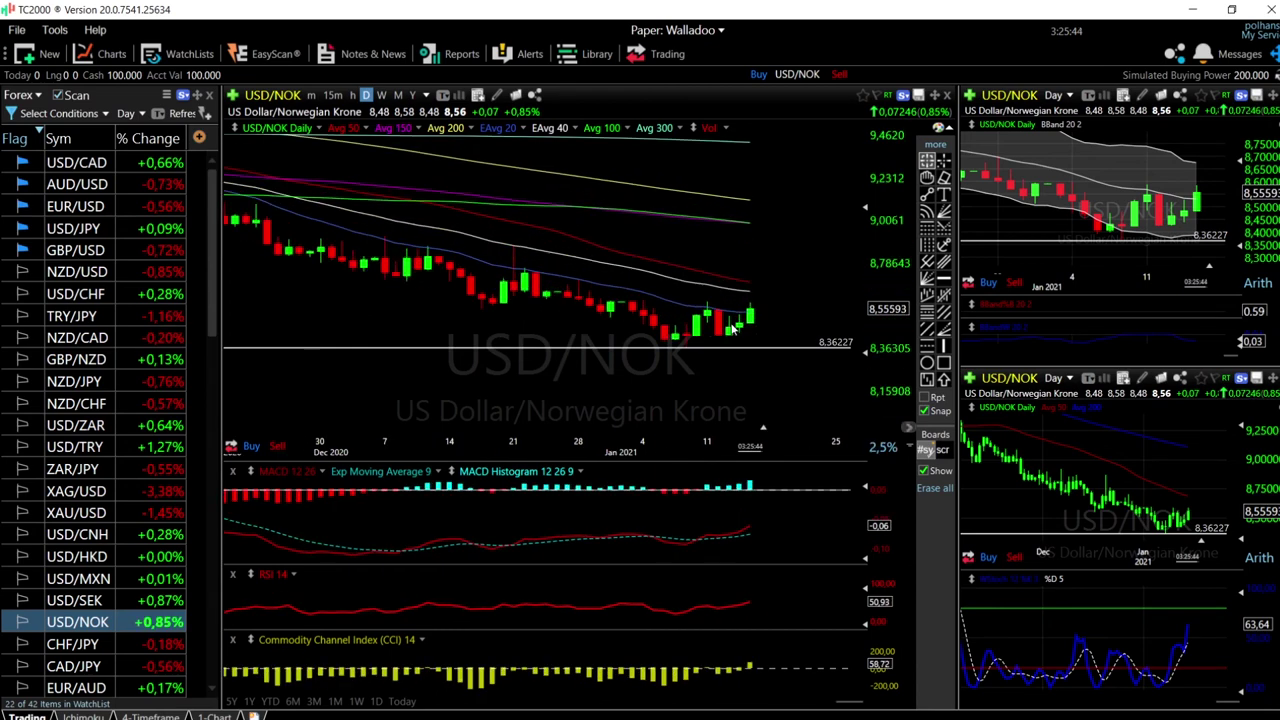
{"action": "scroll", "coordinate": [733, 325], "scroll_direction": "up", "scroll_amount": 2}
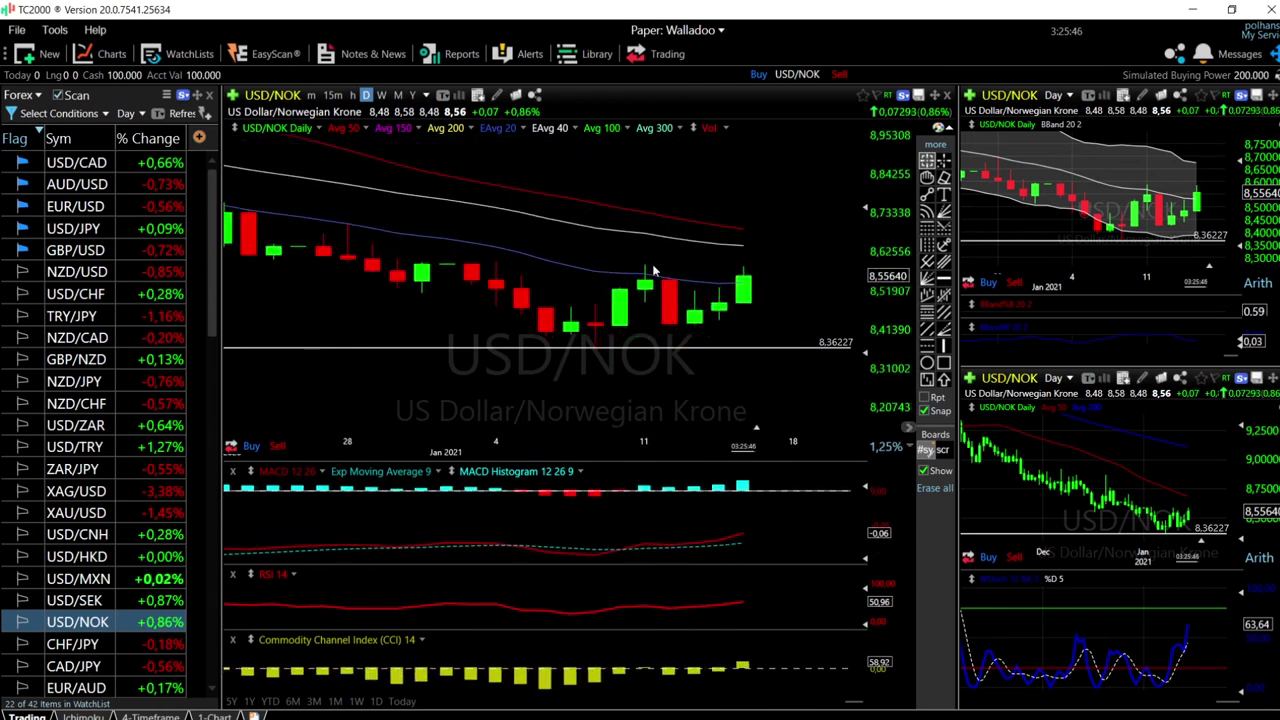
Measure the USD/NOK drop from the 11 January 2021 high to the 12 January low, and view the longer downtrend.
{"action": "left_click", "coordinate": [645, 270]}
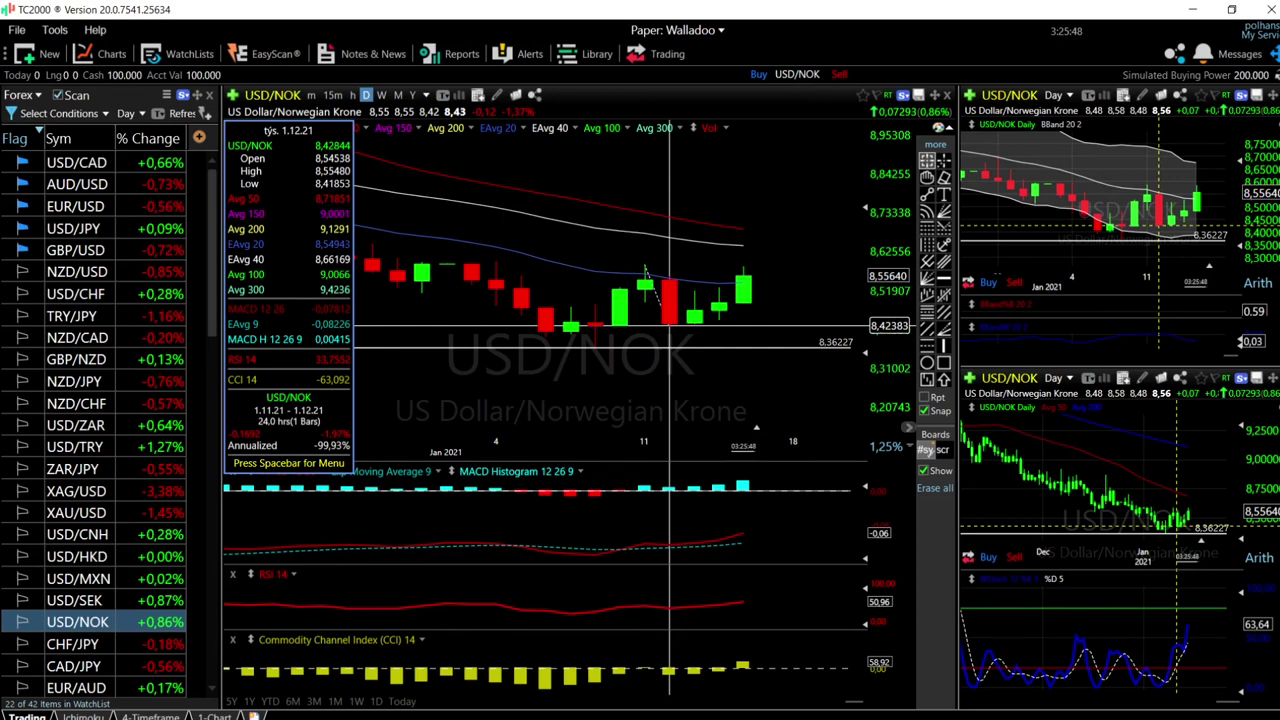
{"action": "left_click_drag", "start_coordinate": [668, 325], "coordinate": [672, 327]}
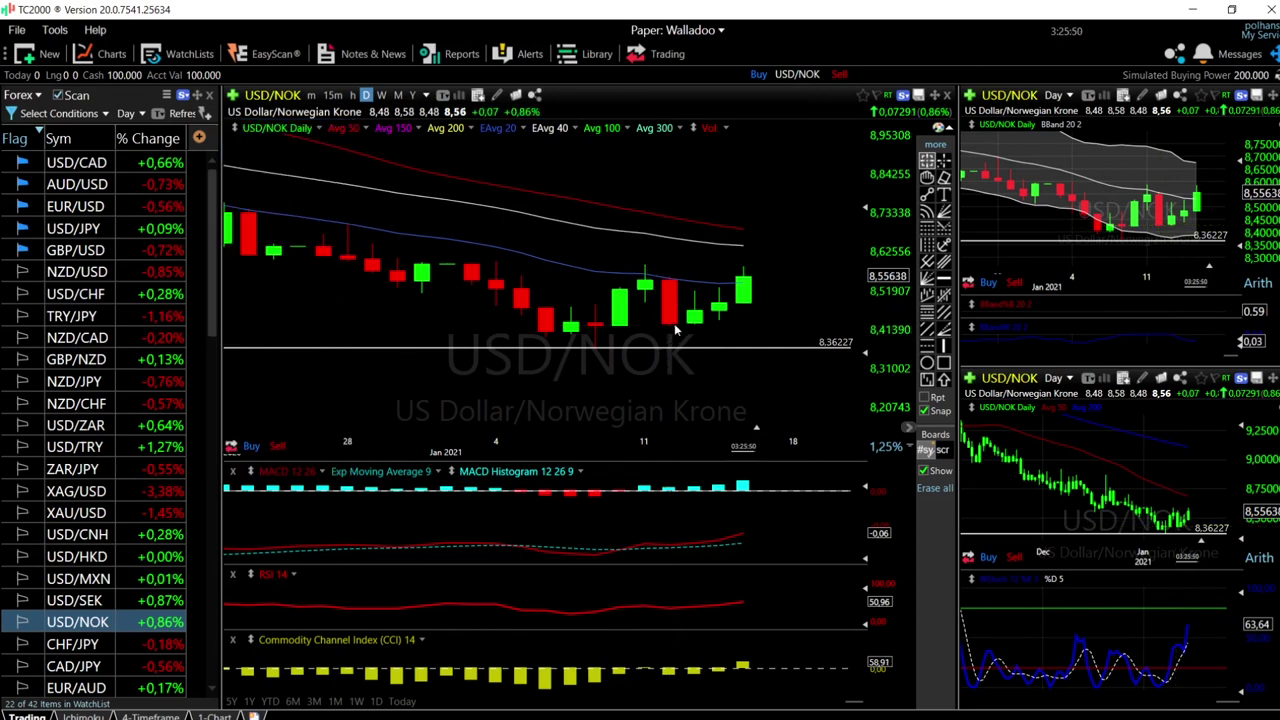
{"action": "scroll", "coordinate": [774, 268], "scroll_direction": "down", "scroll_amount": 3}
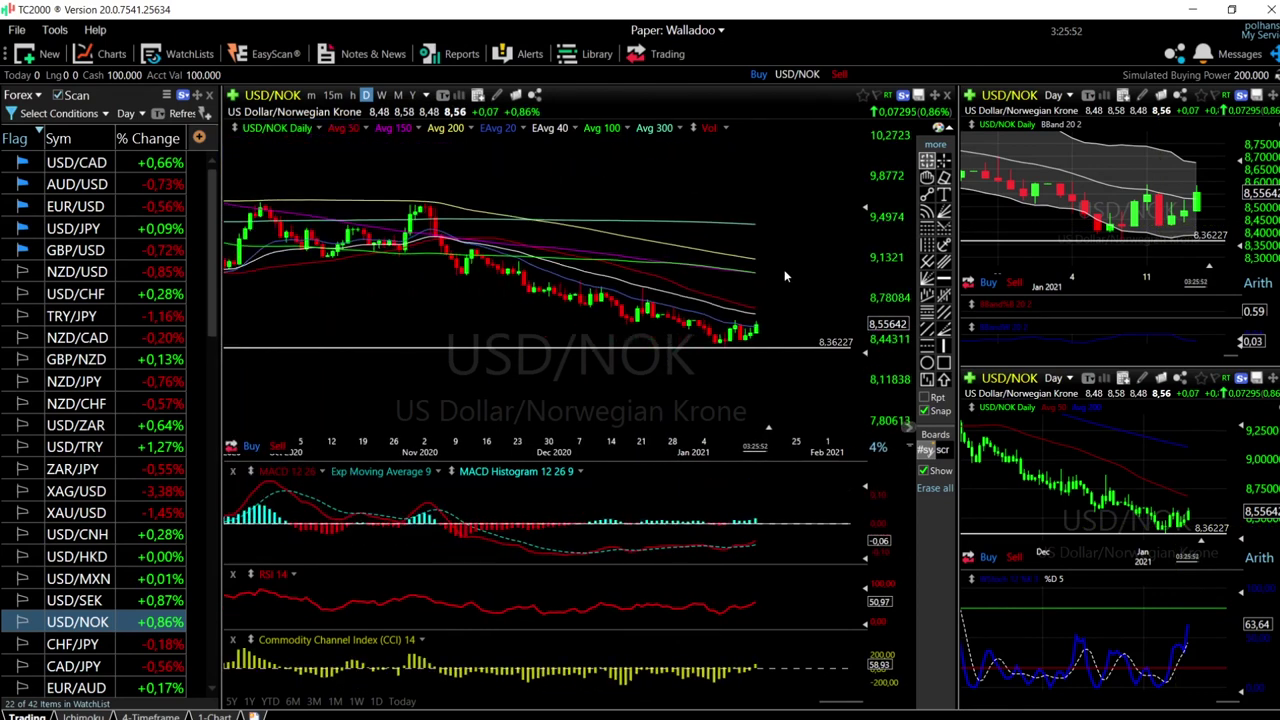